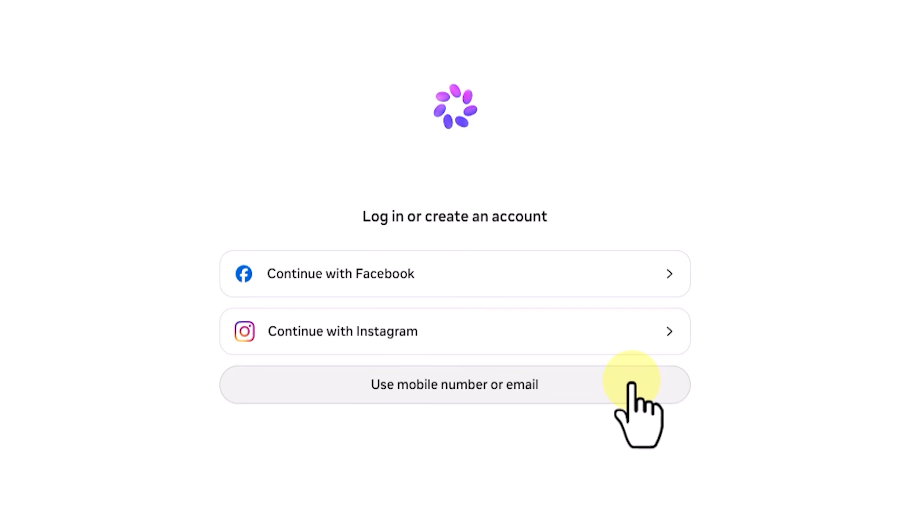
# Sign up with an email address and submit the confirmation code sent to it
pyautogui.click(630, 380)
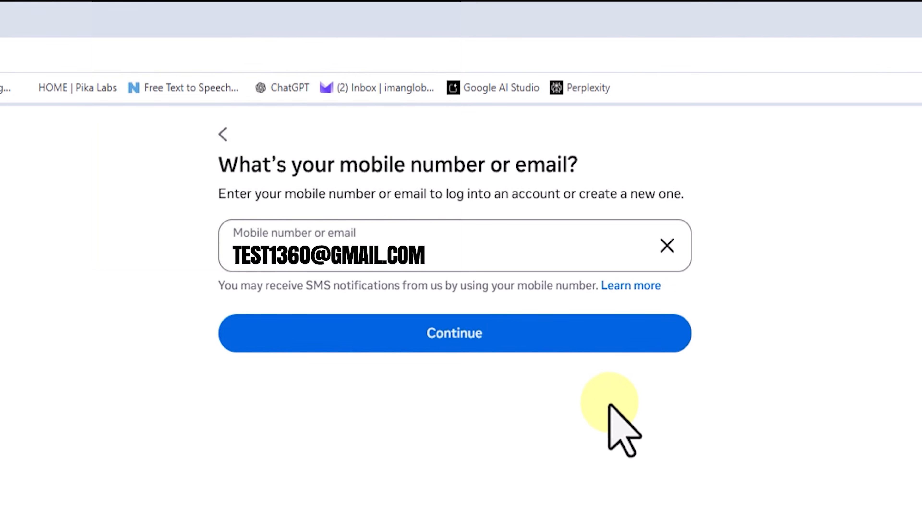
pyautogui.click(581, 332)
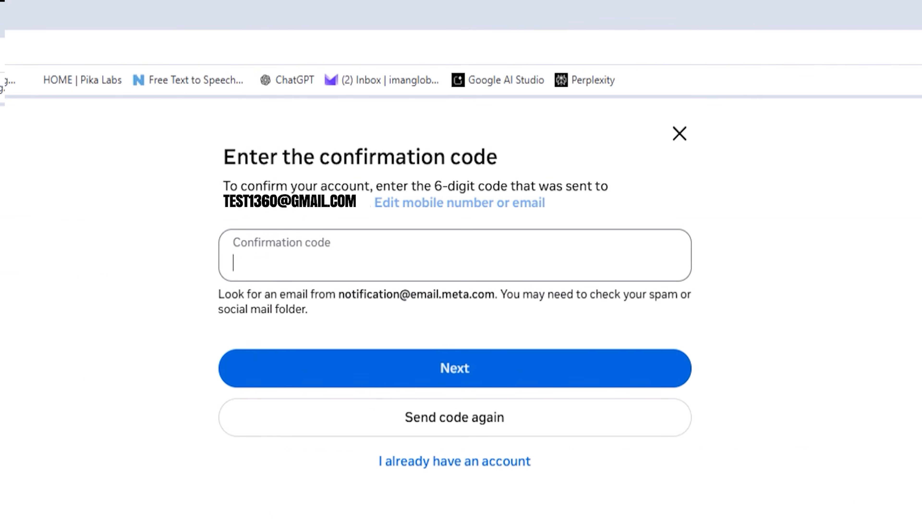
pyautogui.click(609, 368)
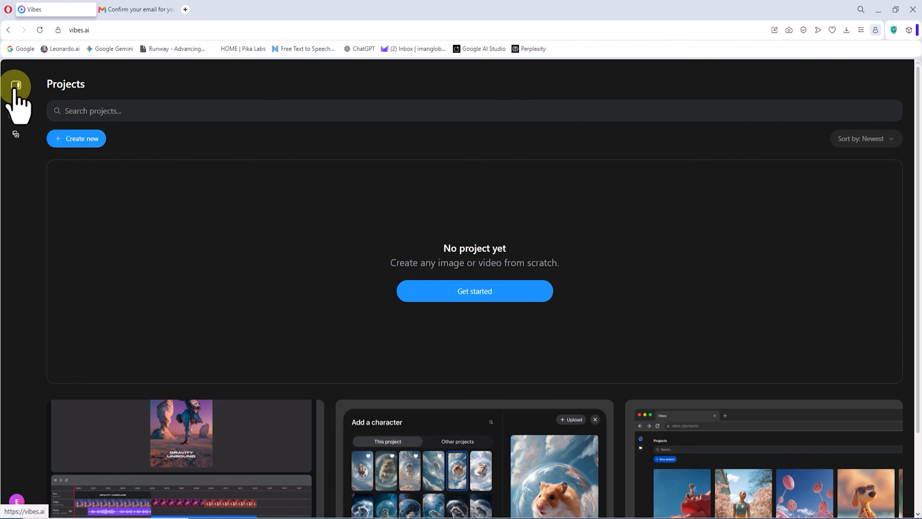
# Create a new project in Vibes and rename it ImanGlobal-01
pyautogui.click(15, 85)
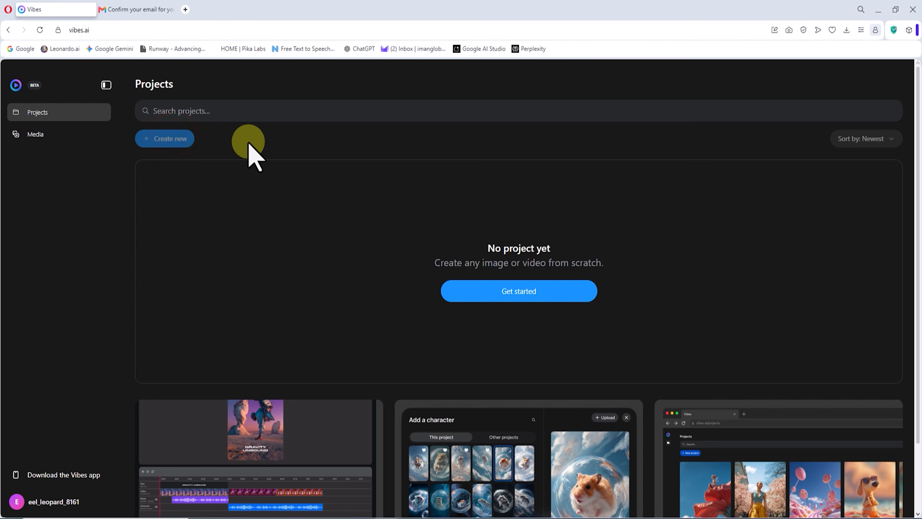
pyautogui.click(202, 75)
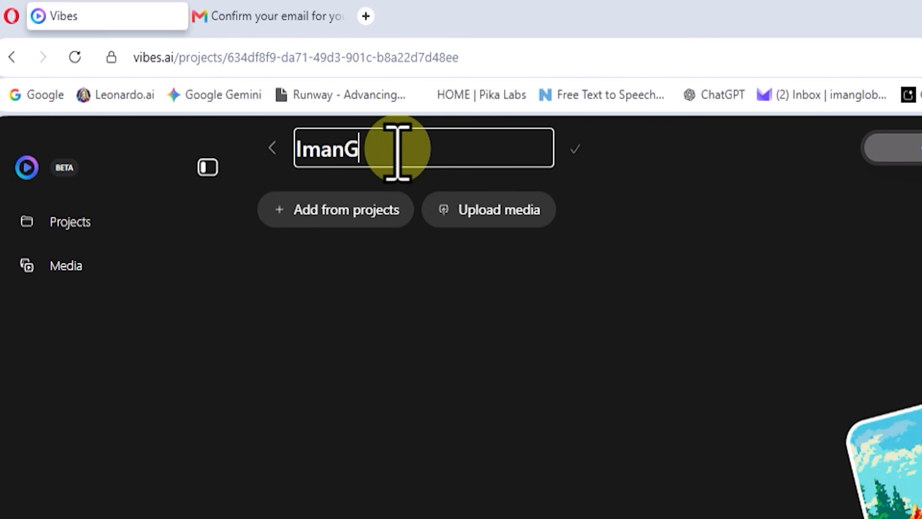
pyautogui.click(575, 149)
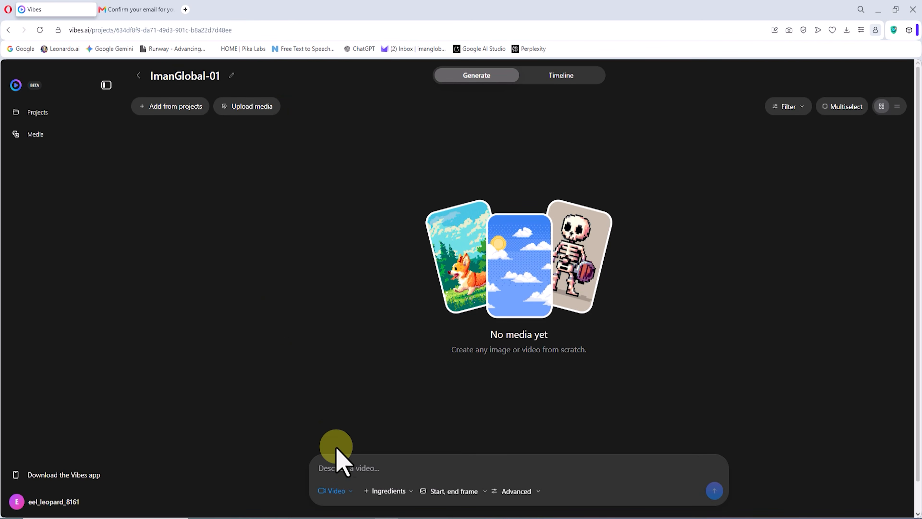
# Choose video generation, upload the portrait of the woman in the yellow hat and add it as the start frame
pyautogui.click(349, 489)
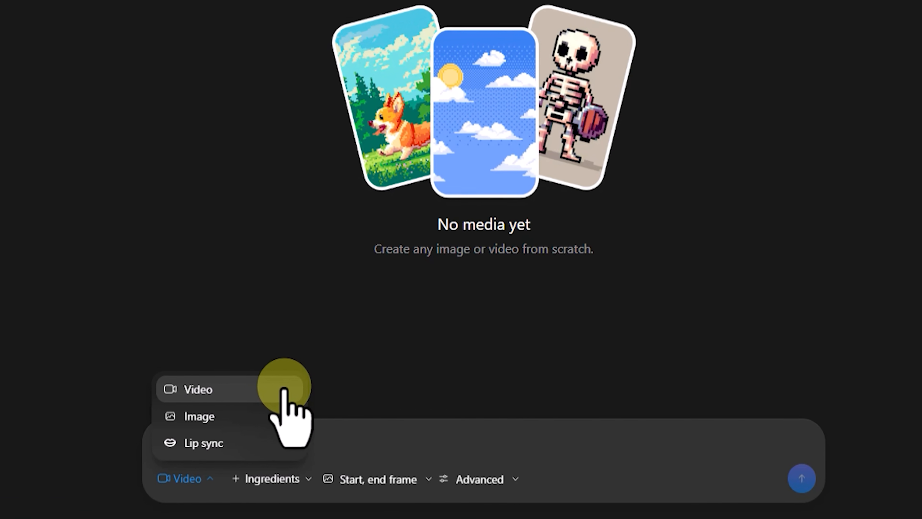
pyautogui.click(273, 384)
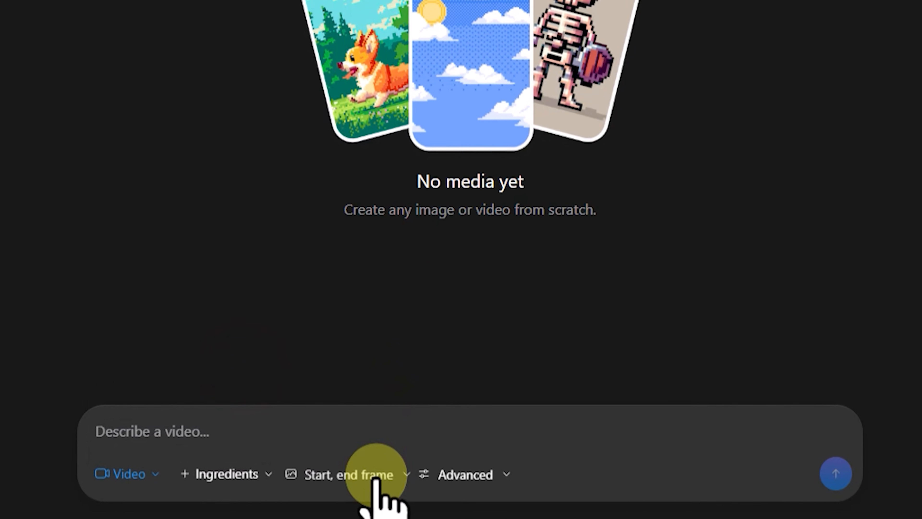
pyautogui.click(395, 483)
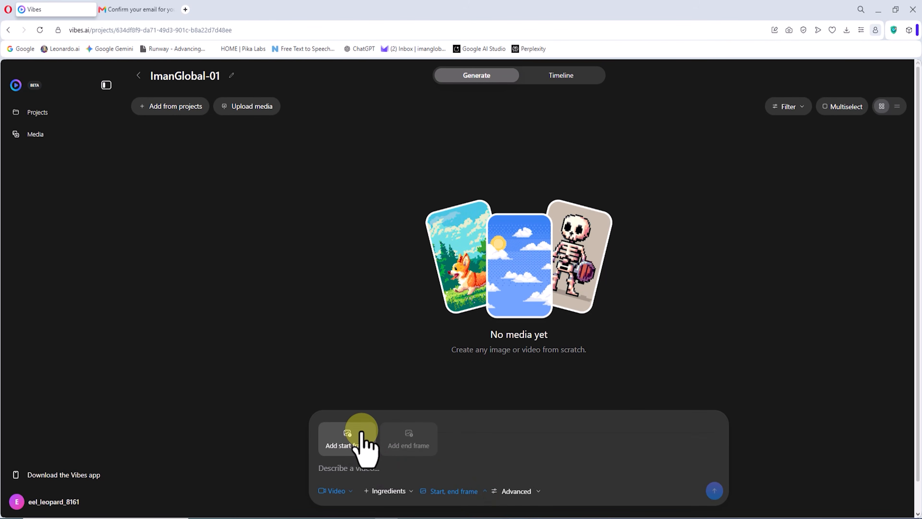
pyautogui.click(361, 432)
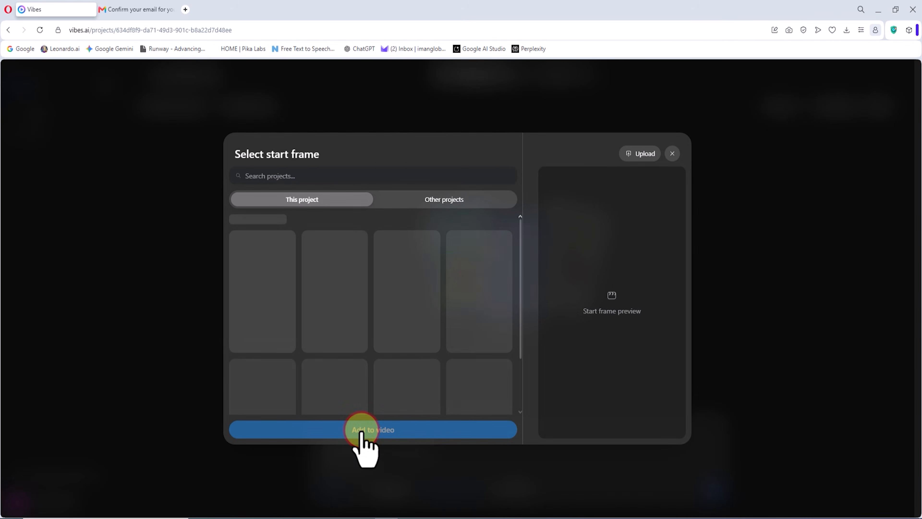
pyautogui.click(646, 153)
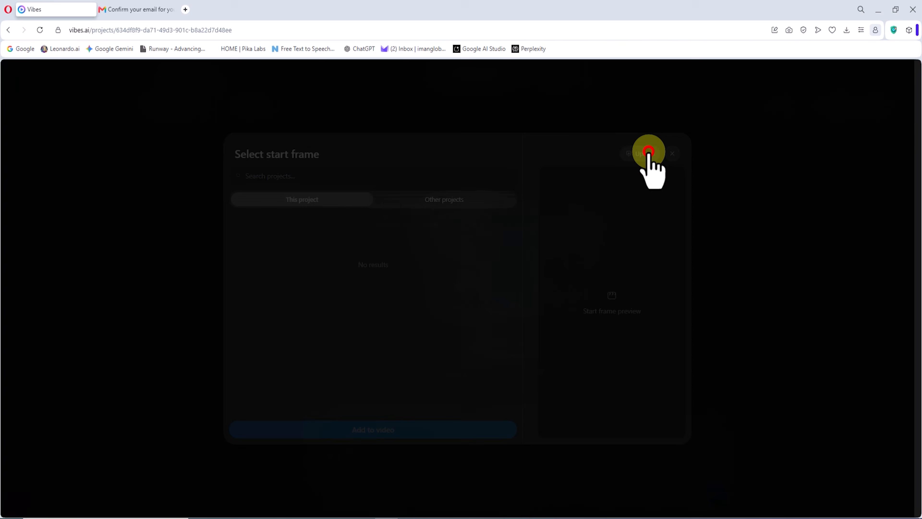
pyautogui.moveTo(271, 334); pyautogui.dragTo(413, 270)
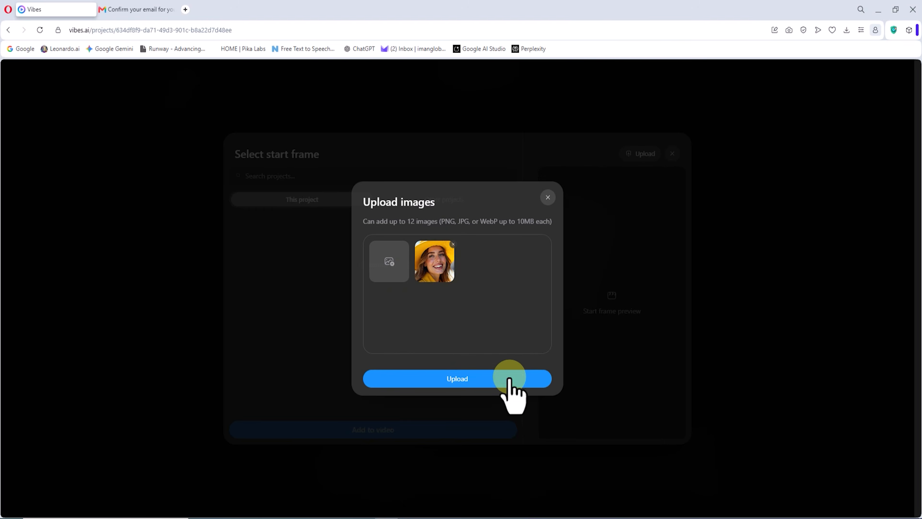
pyautogui.click(559, 433)
pyautogui.click(266, 285)
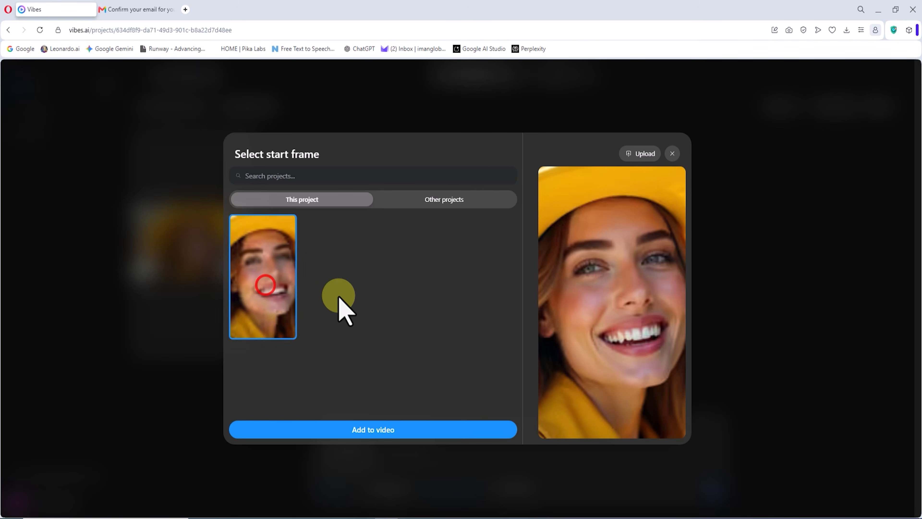
pyautogui.click(459, 429)
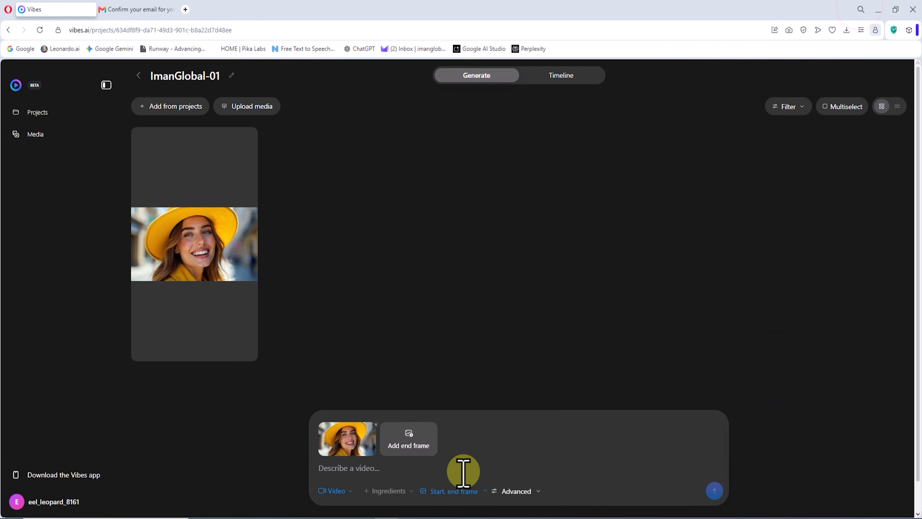
# Generate a 720p video from the start frame using the prompt for a slow cinematic orbit around the woman hearing exciting news
pyautogui.write('The camera slowly performs a cinematic orbit around her as she hears the exciting news. Her face lights up with joy, she smiles warmly, then looks directly into the camera with a proud, emotional expression, clearly thrilled and honored to hear the news of the victory.')
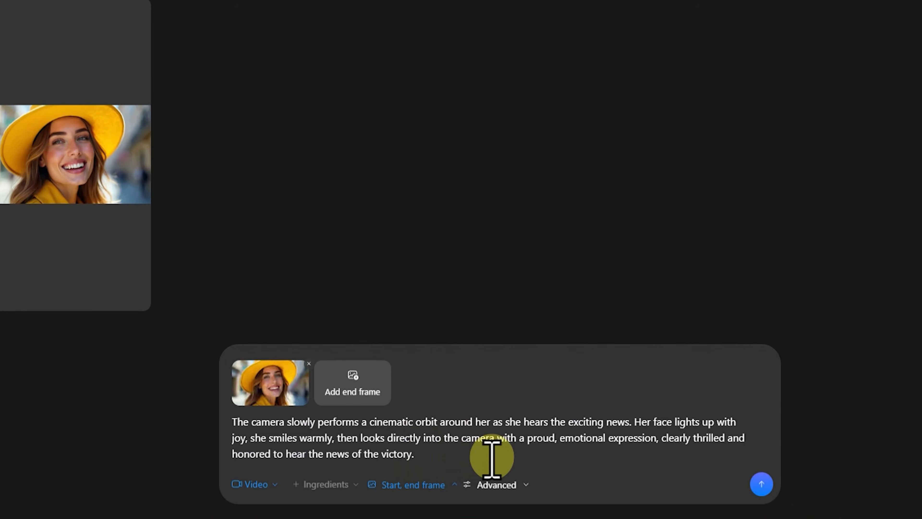
pyautogui.click(517, 485)
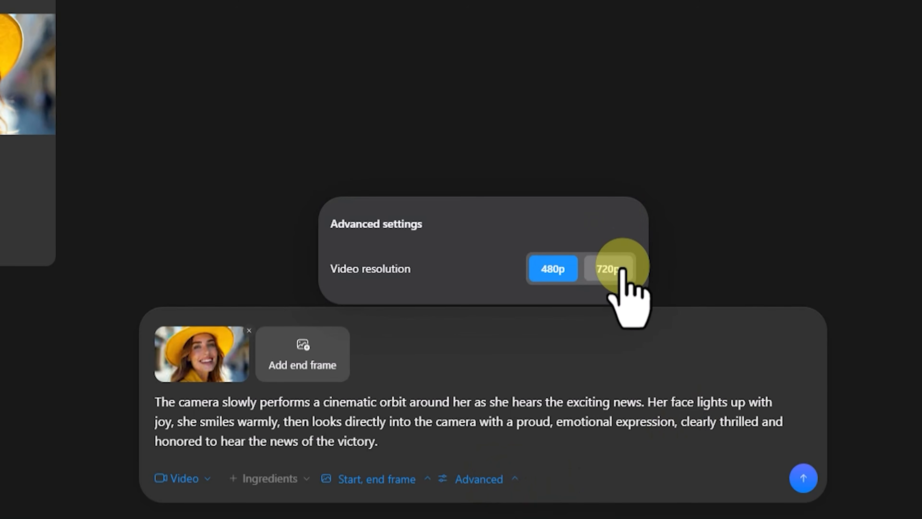
pyautogui.click(607, 274)
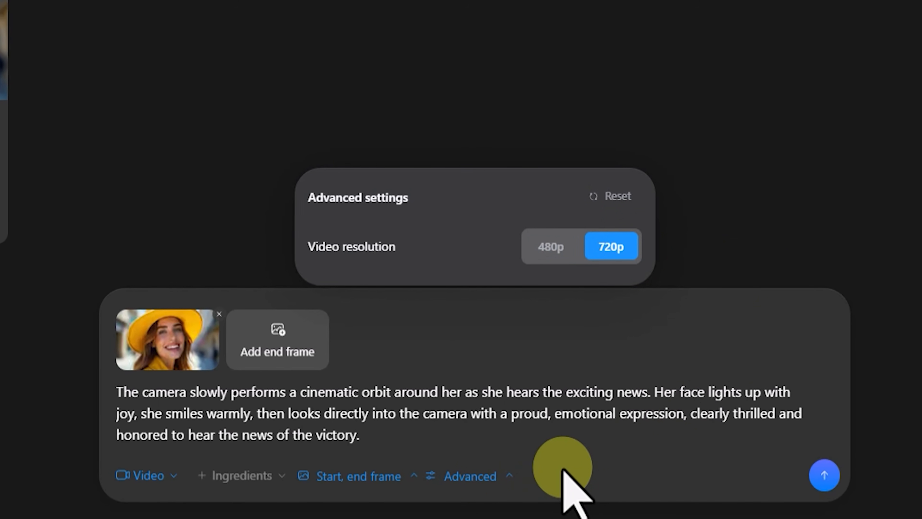
pyautogui.click(493, 478)
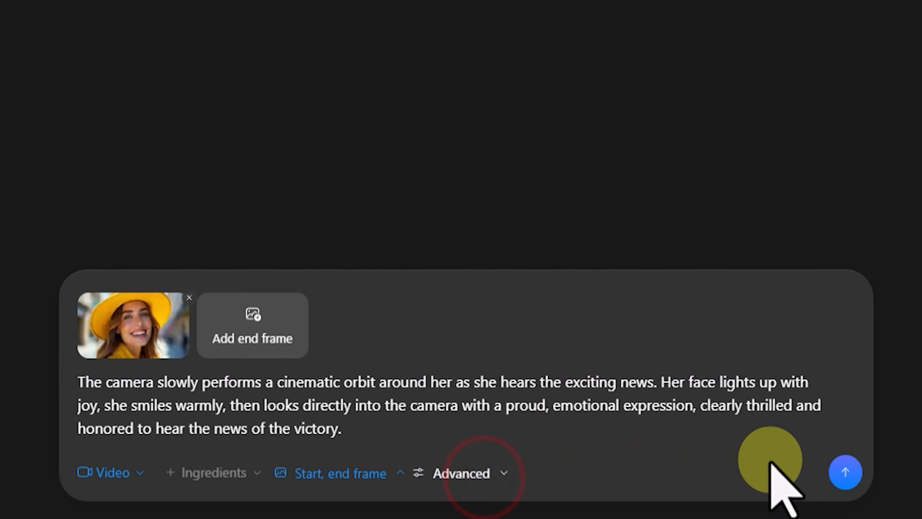
pyautogui.click(840, 473)
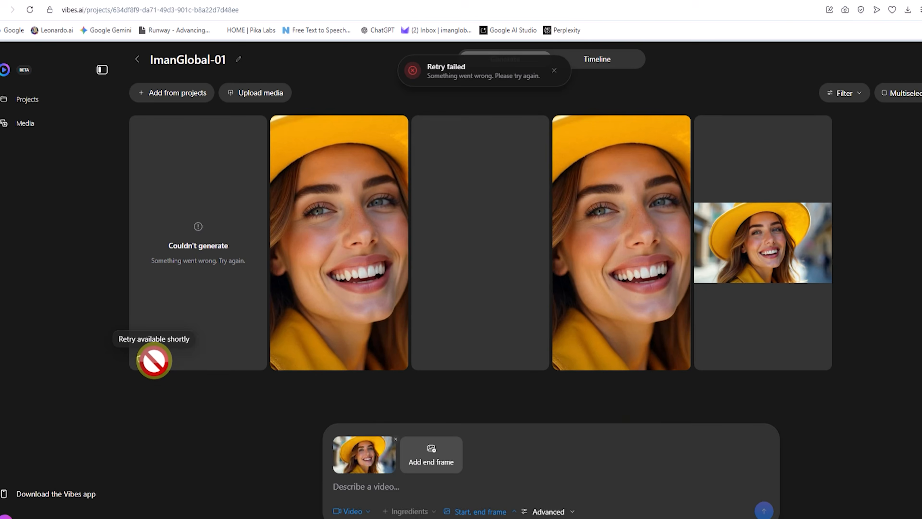
# Retry the failed video generation and open one of the generated clips of the woman
pyautogui.click(154, 351)
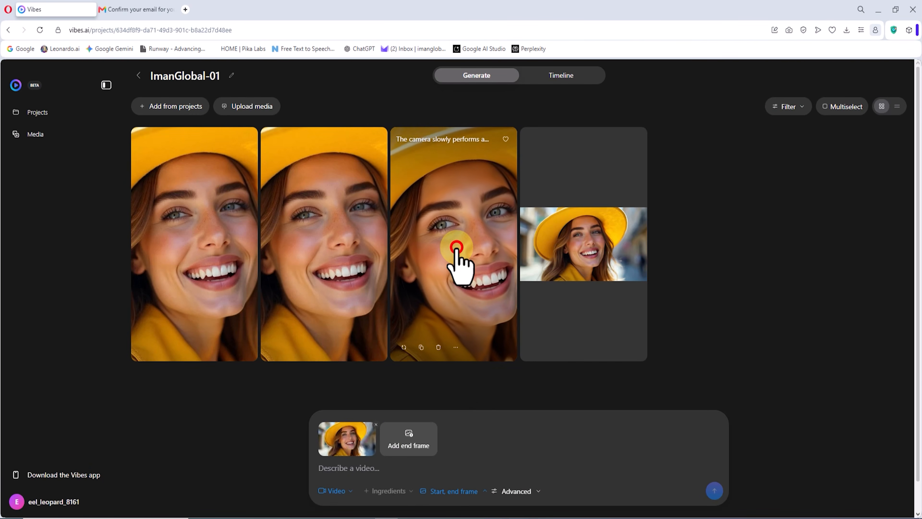
pyautogui.click(443, 285)
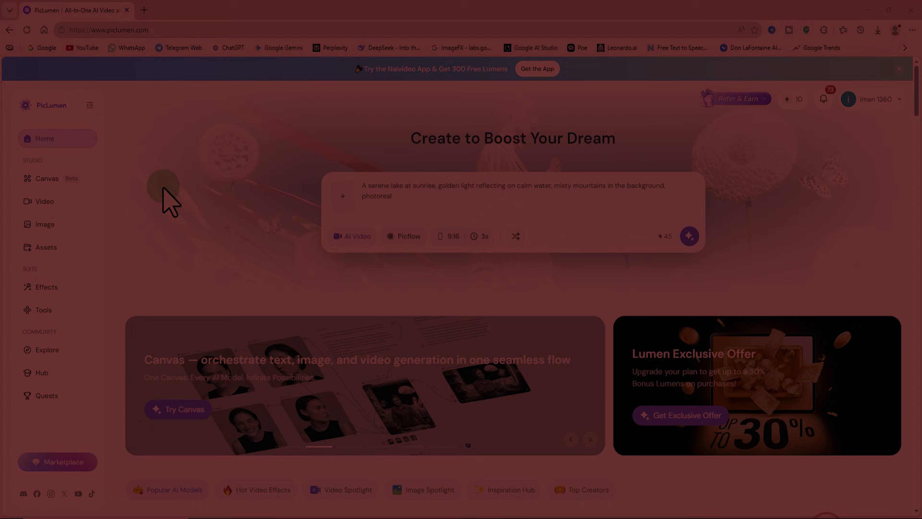
# Switch to PicLumen, open its image generator and browse the available models, keeping PicLumen Art V1
pyautogui.click(120, 197)
pyautogui.click(70, 224)
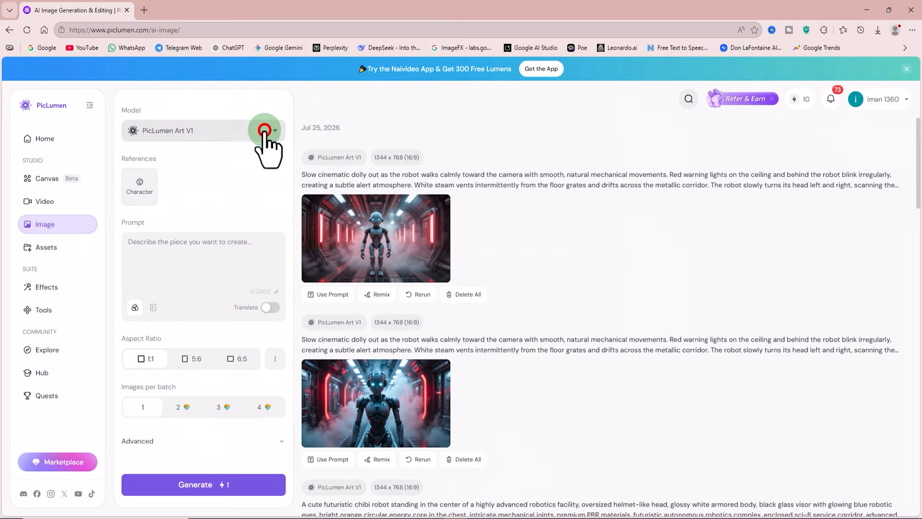
pyautogui.click(265, 130)
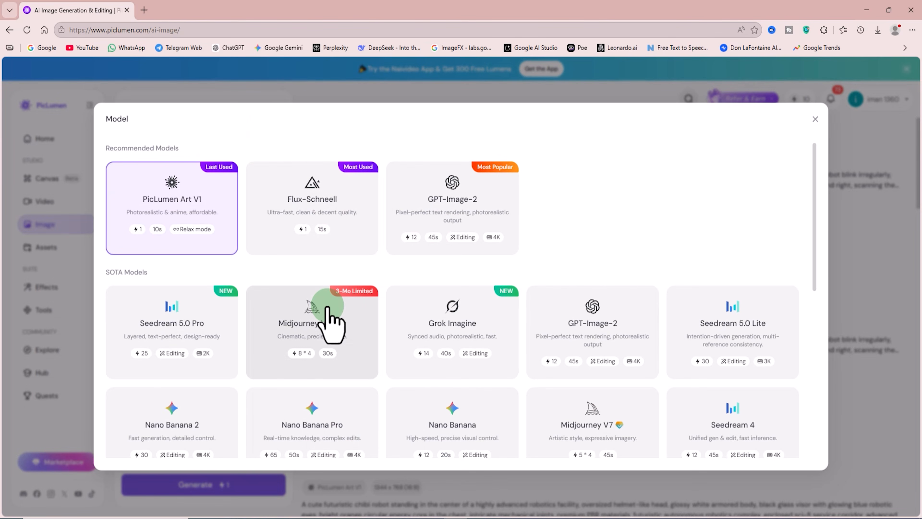
pyautogui.scroll(-5, 325, 318)
pyautogui.click(226, 288)
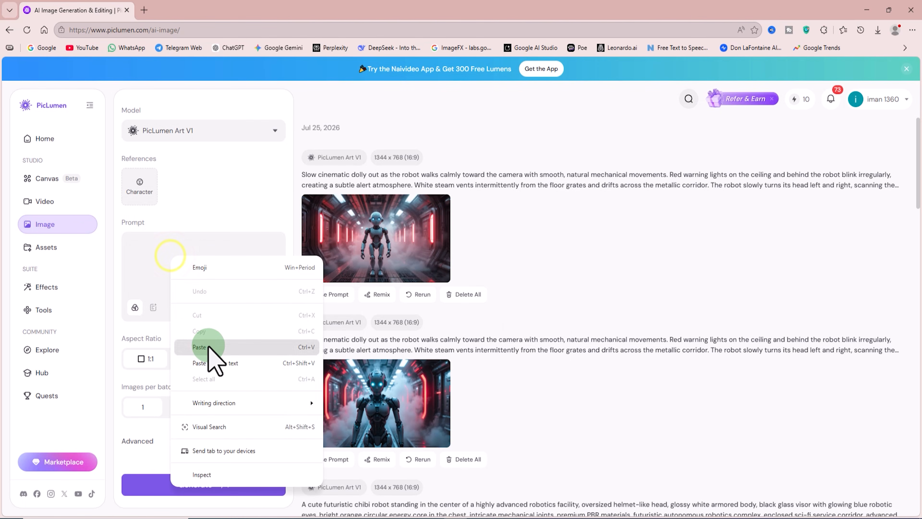
# Generate a 16:9 image from the pasted prompt for a realistic portrait of an elegant, wealthy woman with golden-blonde hair
pyautogui.click(206, 347)
pyautogui.click(274, 356)
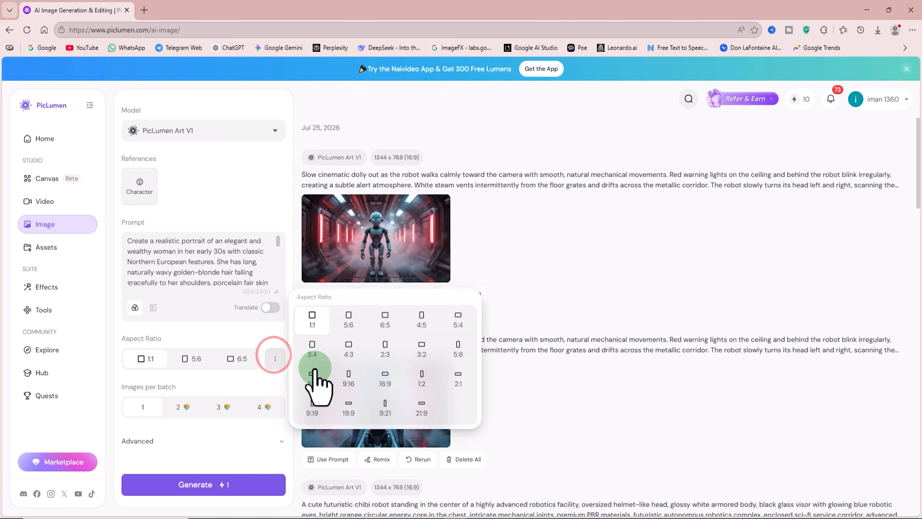
pyautogui.click(266, 377)
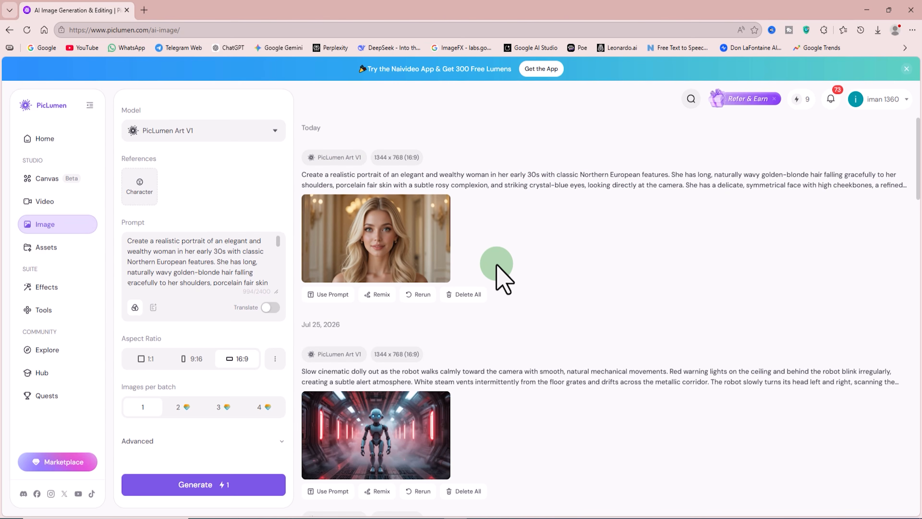
# Open the generated blonde woman portrait in its own browser tab and save it as a WEBP file in the Project-File folder
pyautogui.click(403, 246)
pyautogui.rightClick(525, 215)
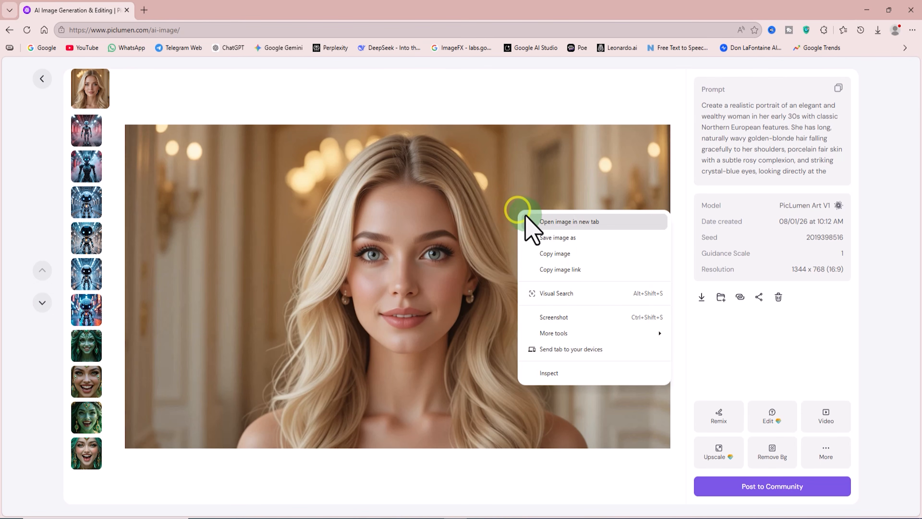
pyautogui.click(562, 219)
pyautogui.click(212, 11)
pyautogui.rightClick(612, 191)
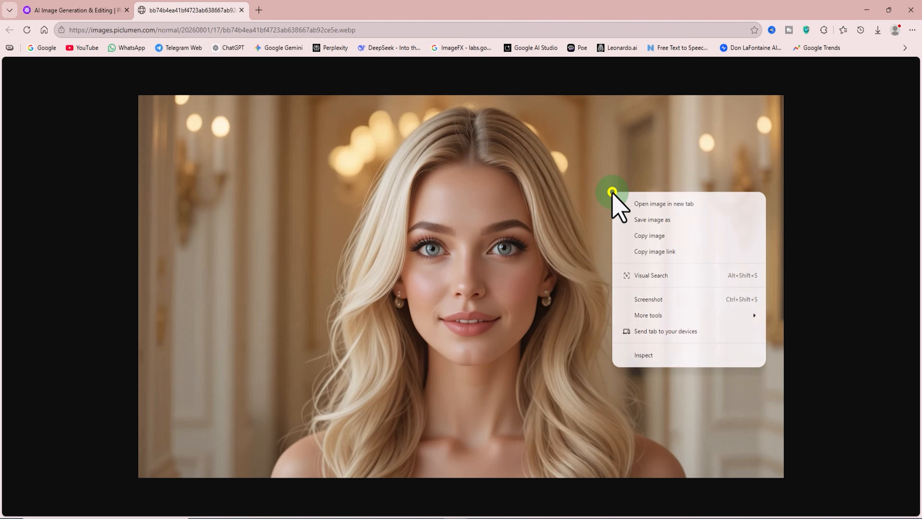
pyautogui.click(663, 220)
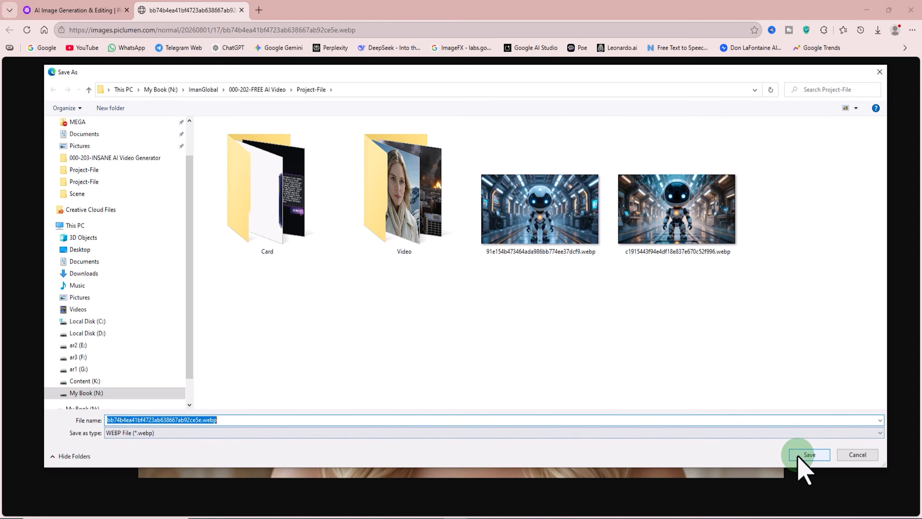
pyautogui.click(798, 455)
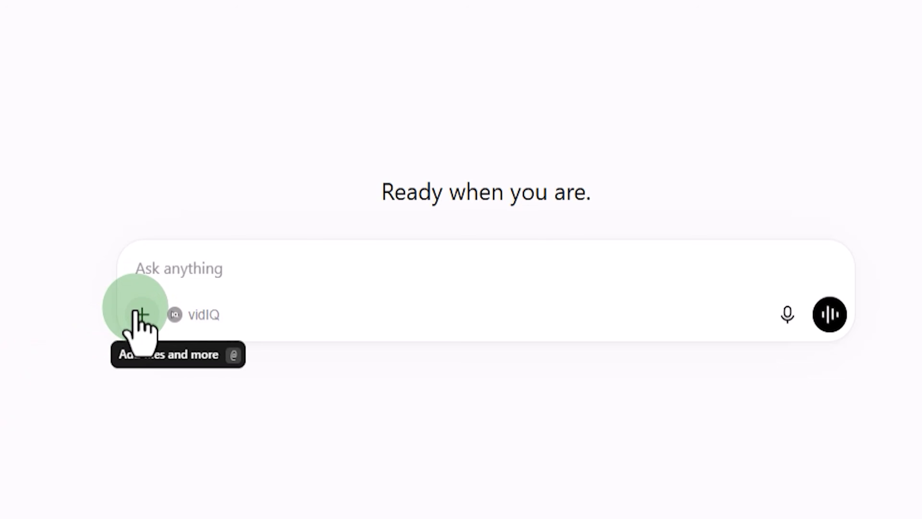
# Switch to ChatGPT and create an image from the same elegant woman portrait prompt, adding "Aspect Ratio 16:9" at the end
pyautogui.click(142, 314)
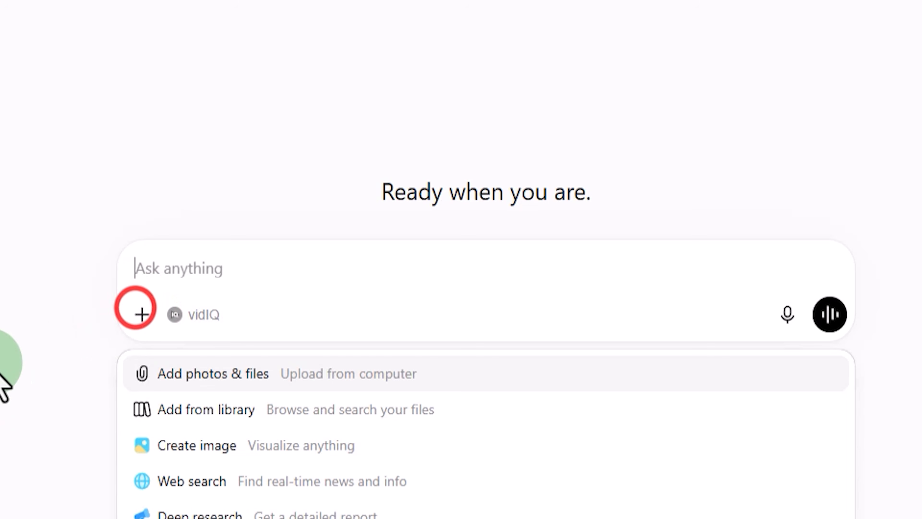
pyautogui.click(242, 443)
pyautogui.rightClick(341, 271)
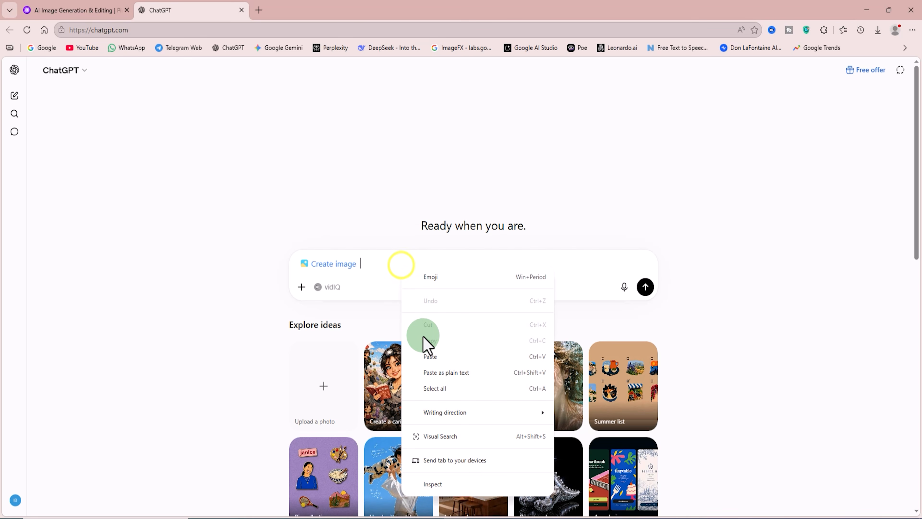
pyautogui.click(434, 356)
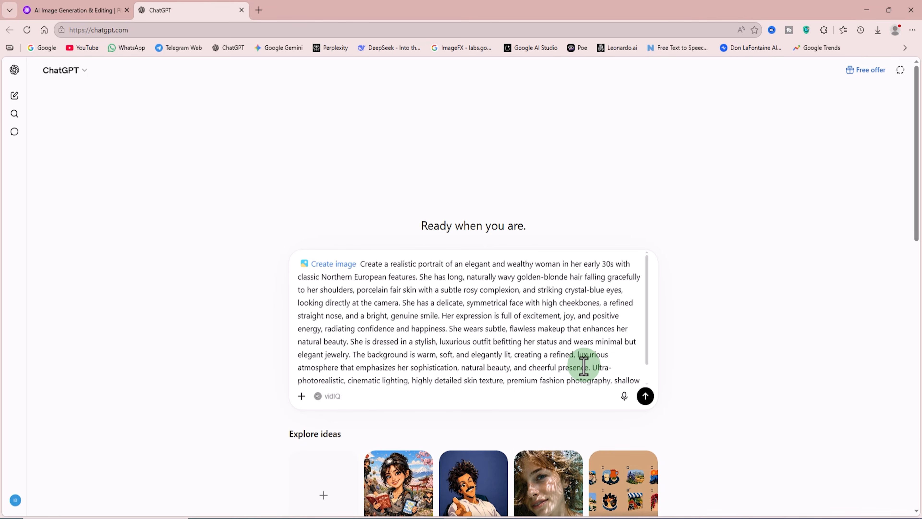
pyautogui.write('Aspect Ratio 16:9')
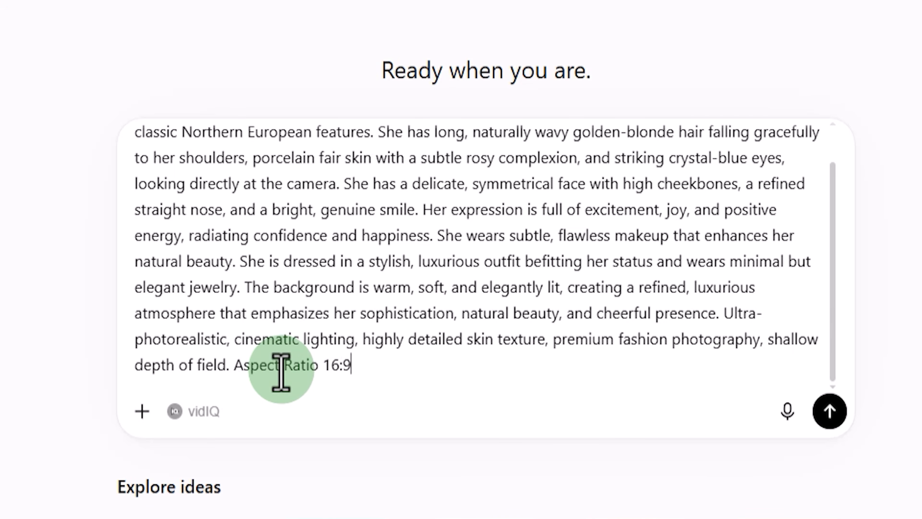
pyautogui.click(831, 413)
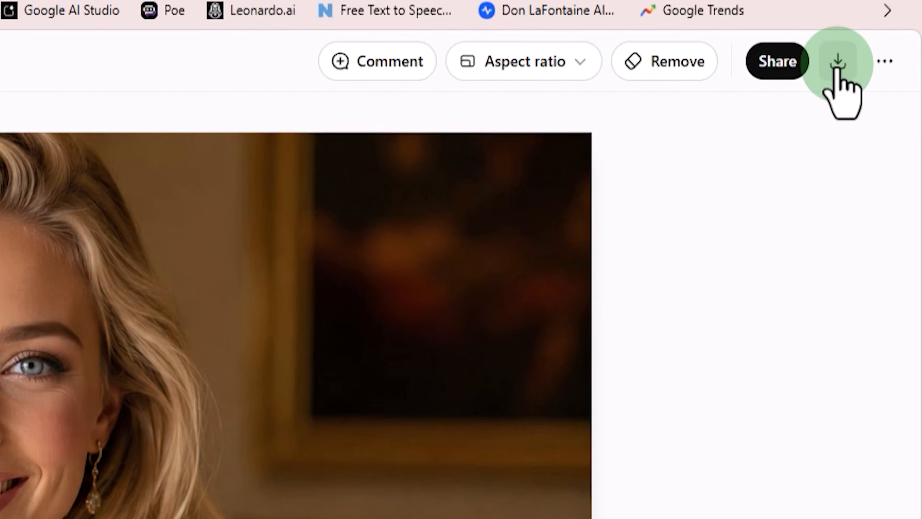
# Download the generated portrait of the blonde woman from ChatGPT
pyautogui.click(883, 71)
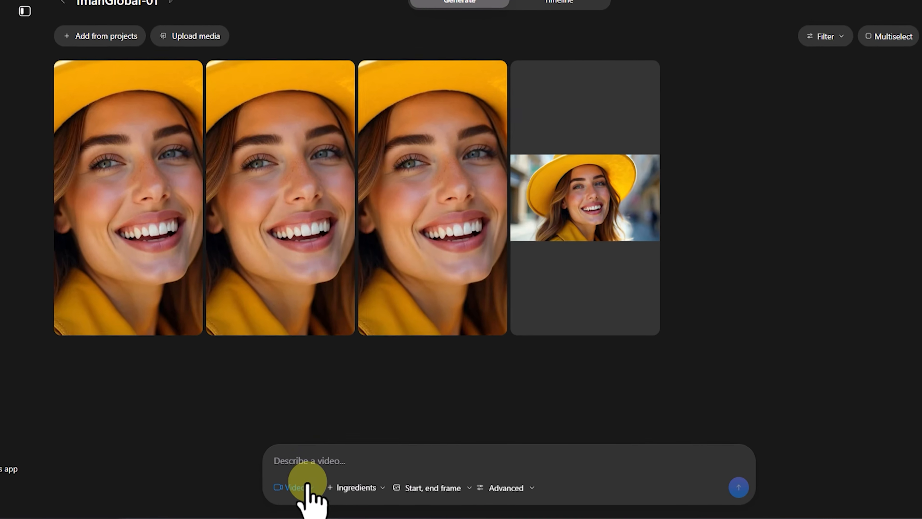
# Switch to Vibes and, in Video mode, upload the image of the woman in sunglasses and yellow hat and add it as start frame
pyautogui.click(330, 490)
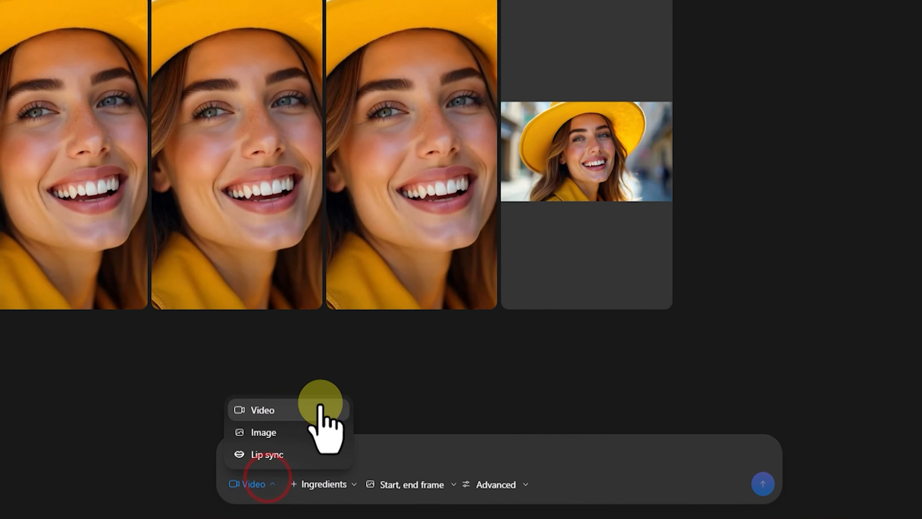
pyautogui.click(341, 415)
pyautogui.click(419, 478)
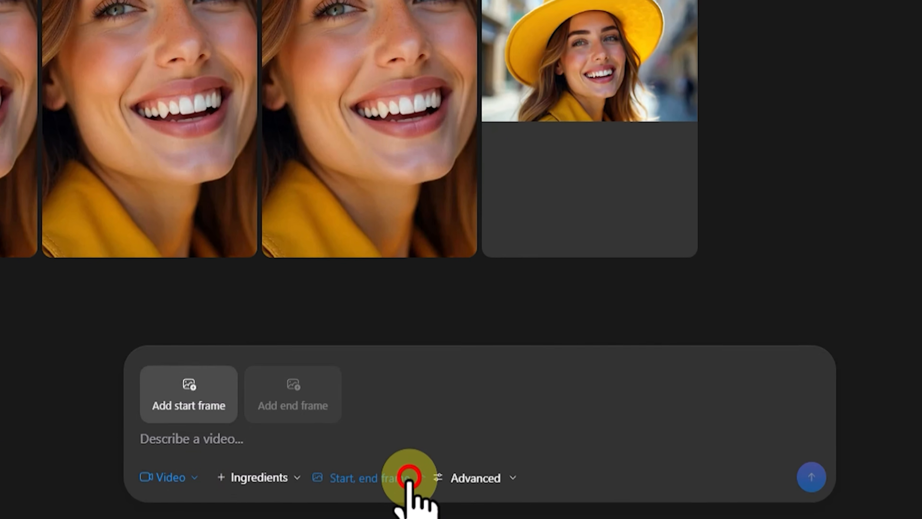
pyautogui.click(165, 374)
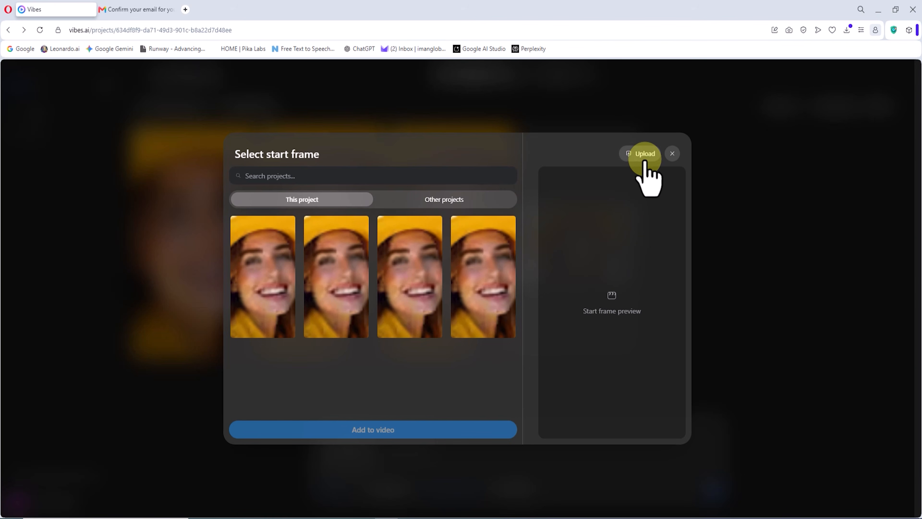
pyautogui.click(643, 153)
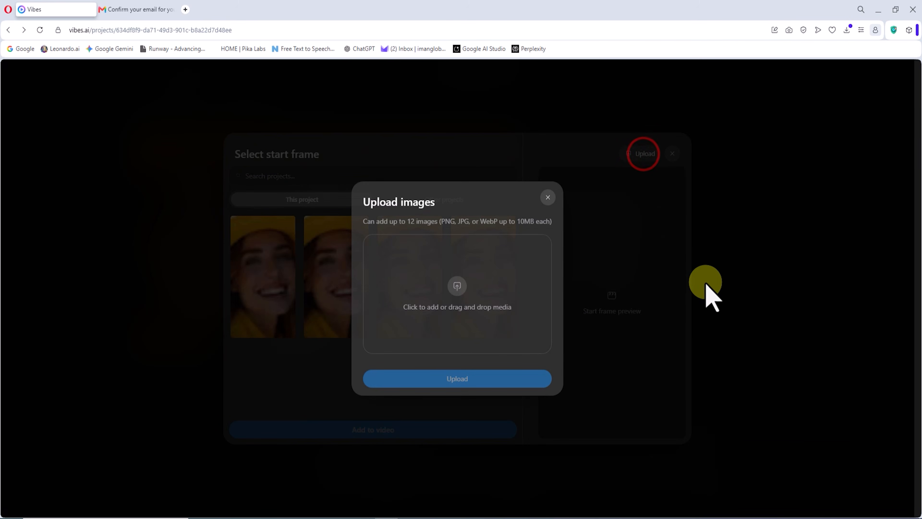
pyautogui.moveTo(243, 320); pyautogui.dragTo(511, 284)
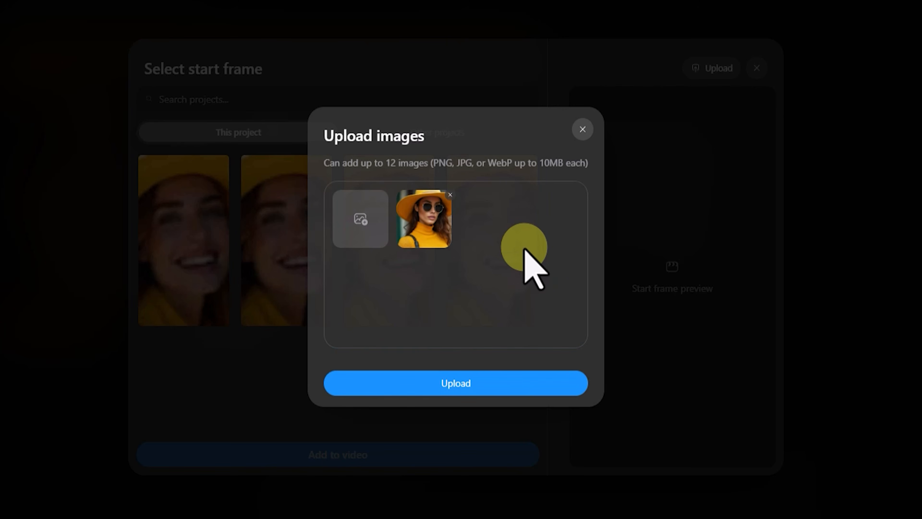
pyautogui.click(532, 381)
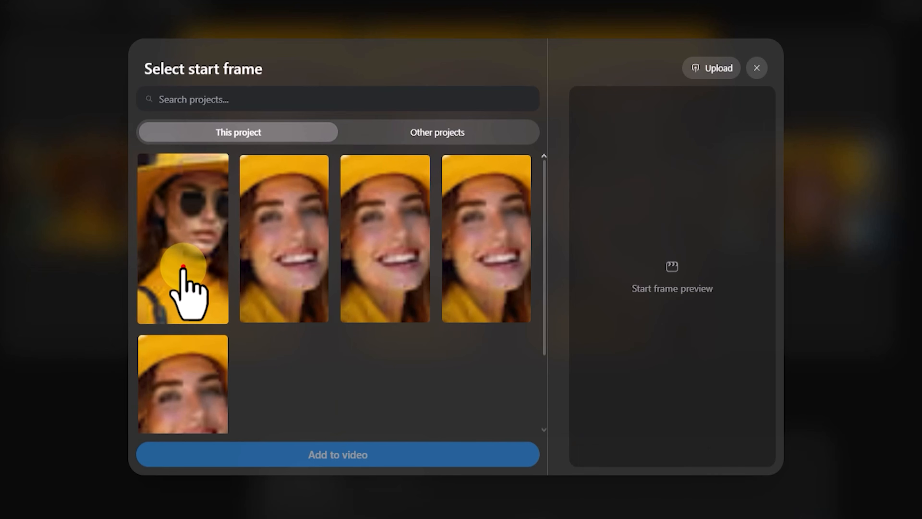
pyautogui.click(183, 267)
pyautogui.click(457, 432)
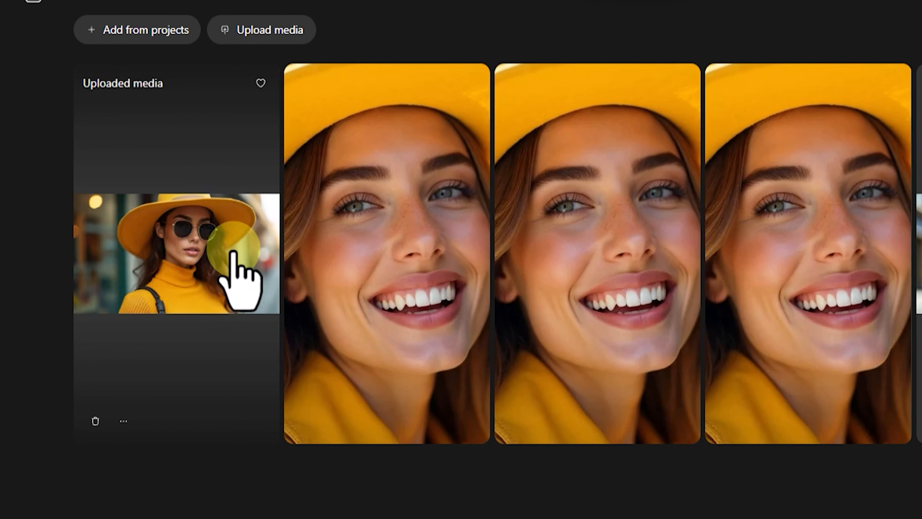
# Open the uploaded sunglasses image for editing, auto-animate it and play the resulting video
pyautogui.click(228, 240)
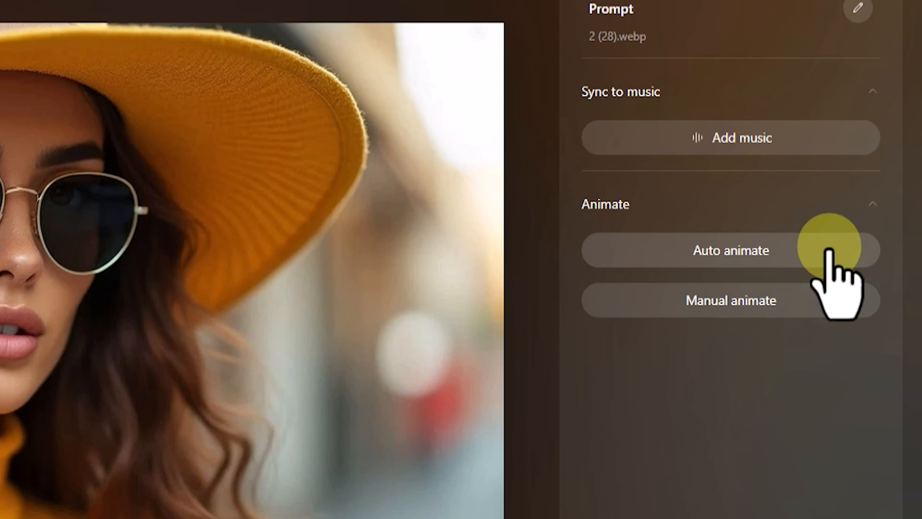
pyautogui.click(865, 255)
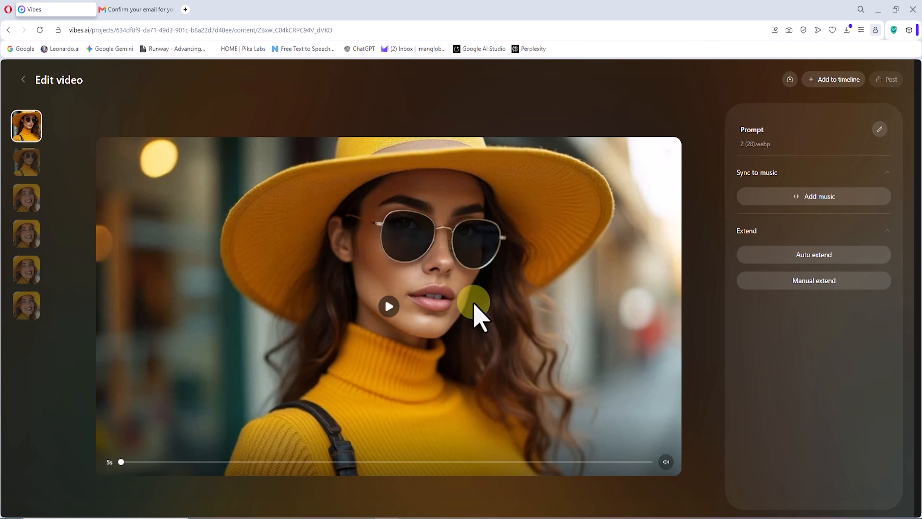
pyautogui.click(386, 308)
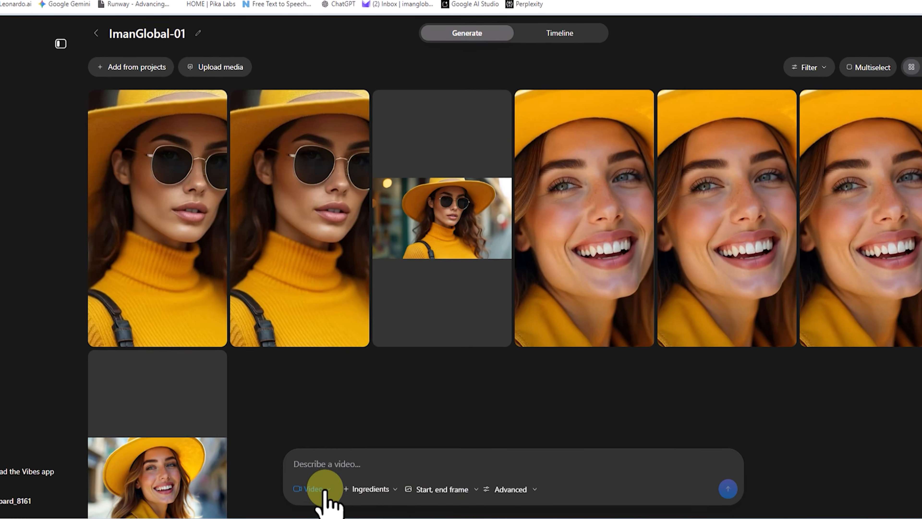
# Set up another video in Video mode, upload the image of the robot on a mountain road and add it as start frame
pyautogui.click(325, 488)
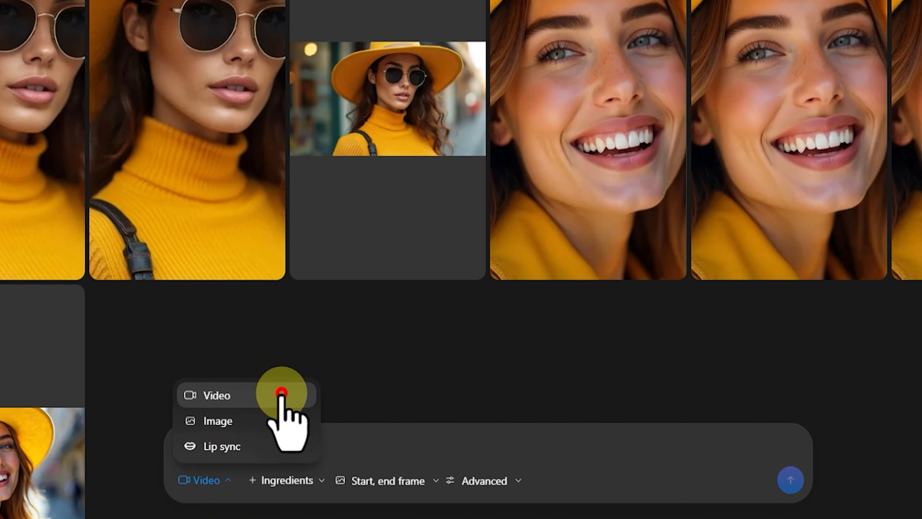
pyautogui.click(281, 394)
pyautogui.click(418, 480)
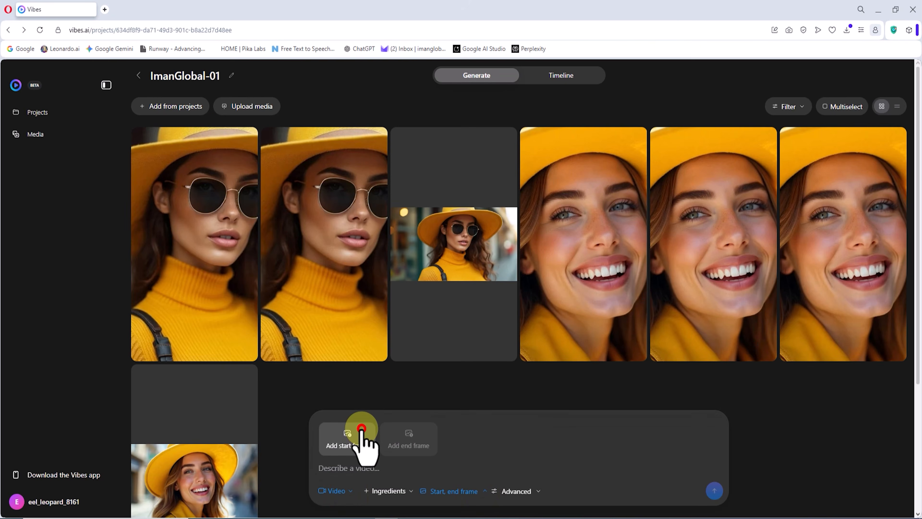
pyautogui.click(362, 429)
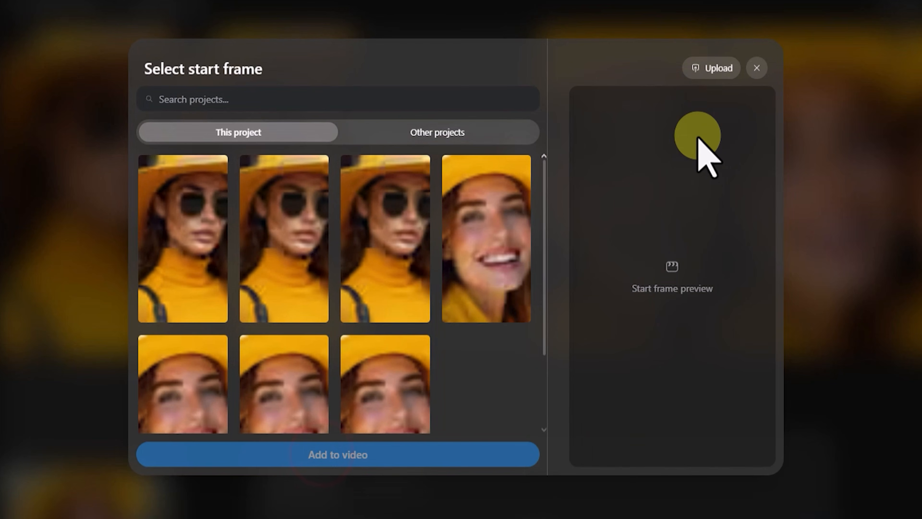
pyautogui.click(715, 69)
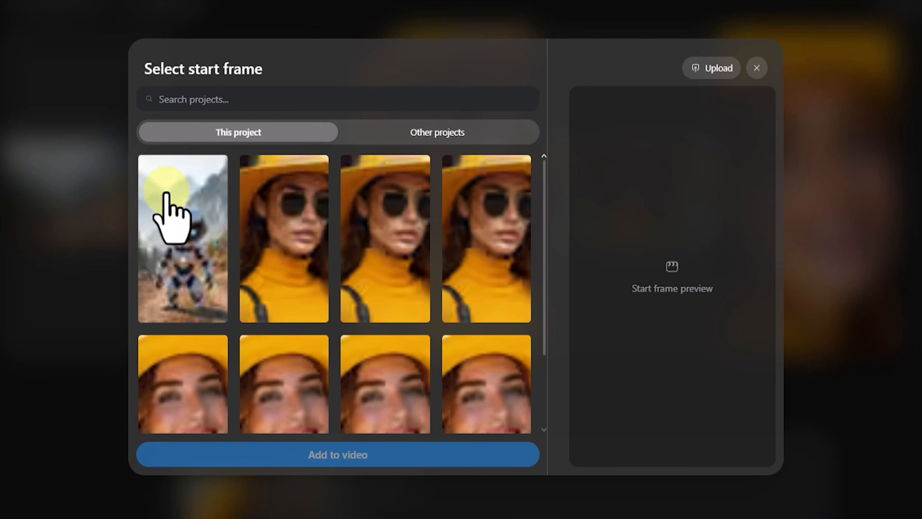
pyautogui.click(197, 174)
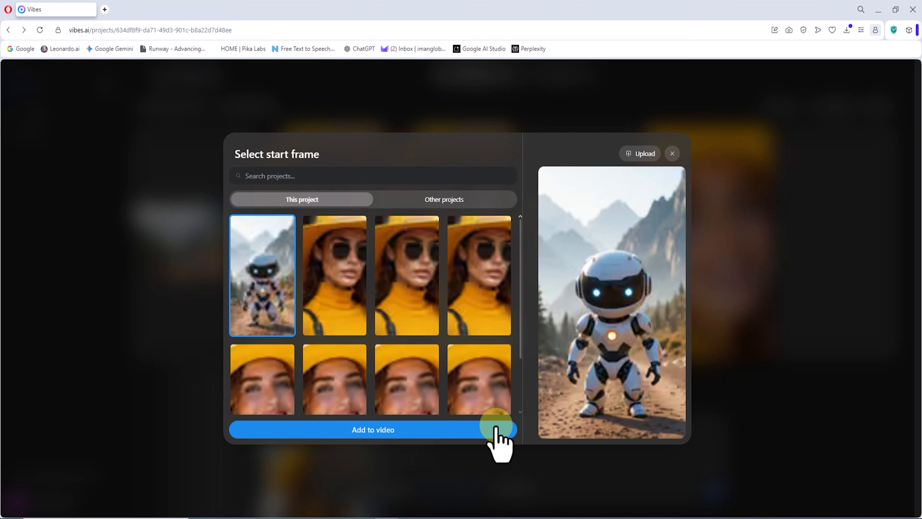
pyautogui.click(505, 450)
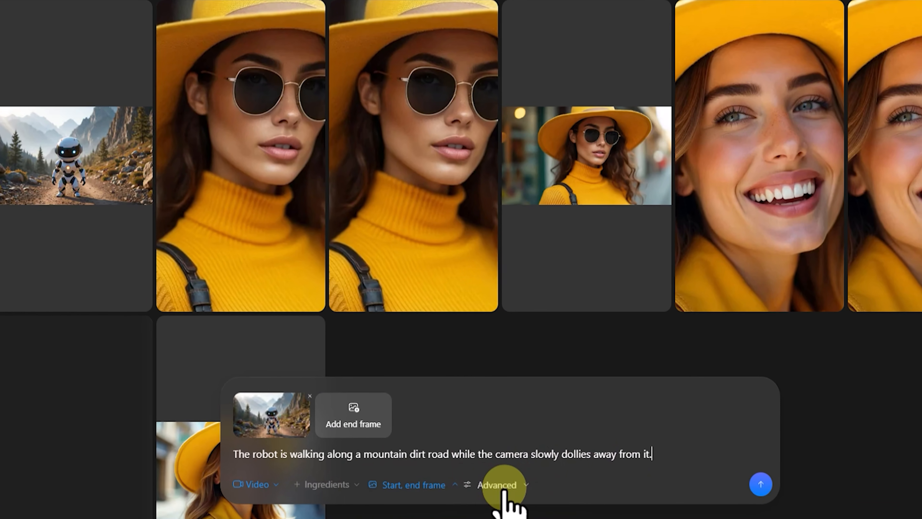
# Generate the video at 720p with the prompt "The robot is walking along a mountain dirt road while the camera slowly dollies away from it."
pyautogui.click(503, 487)
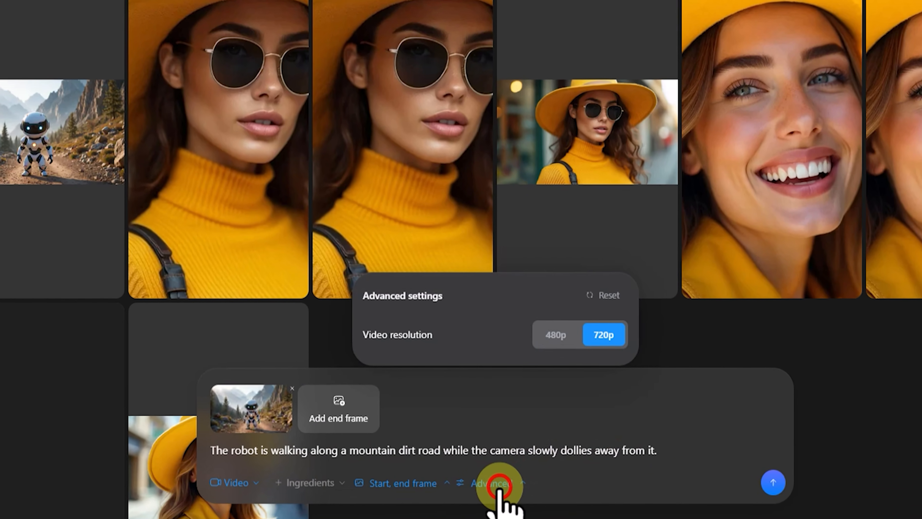
pyautogui.click(557, 345)
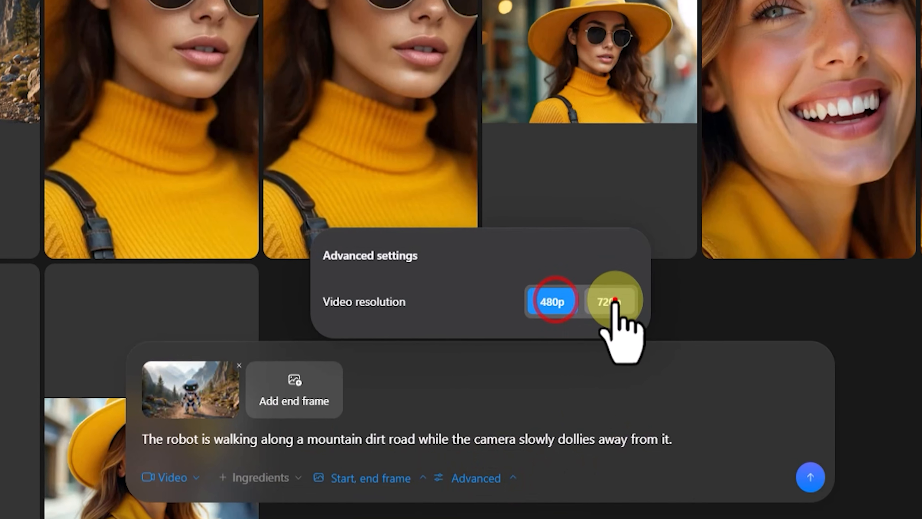
pyautogui.click(614, 300)
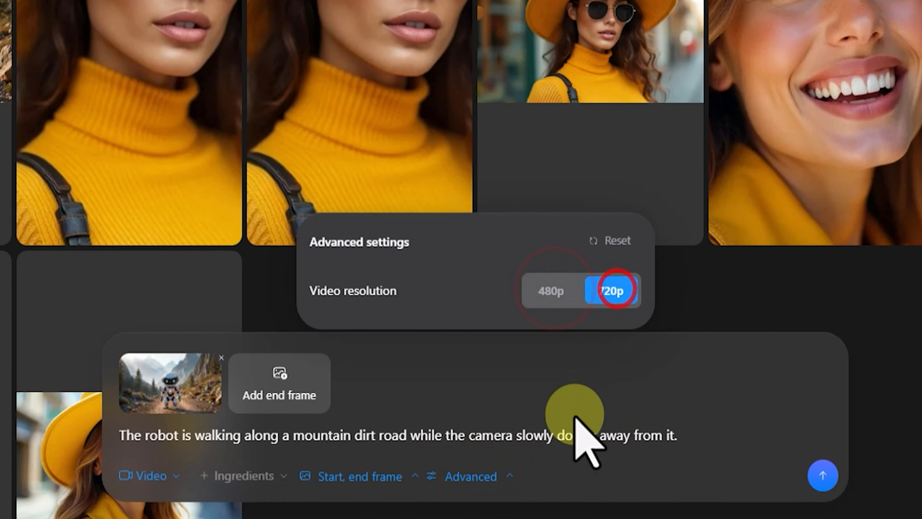
pyautogui.click(552, 434)
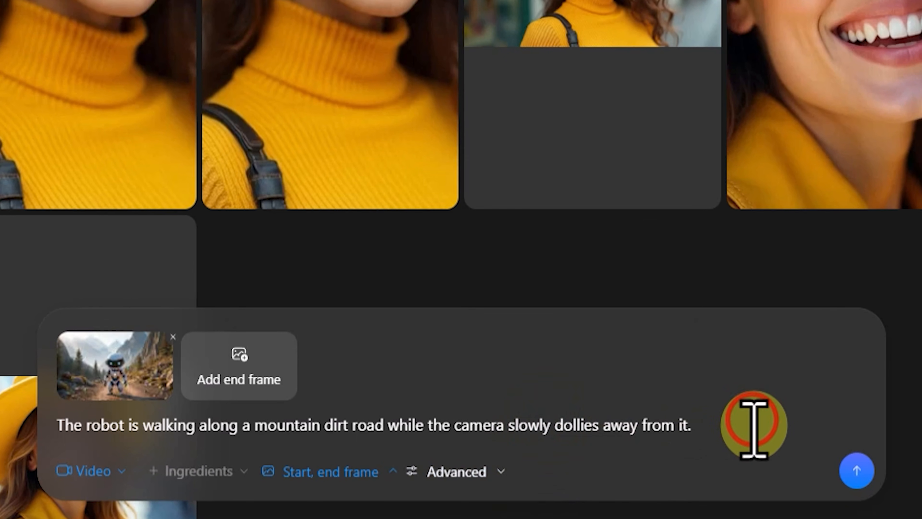
pyautogui.click(861, 476)
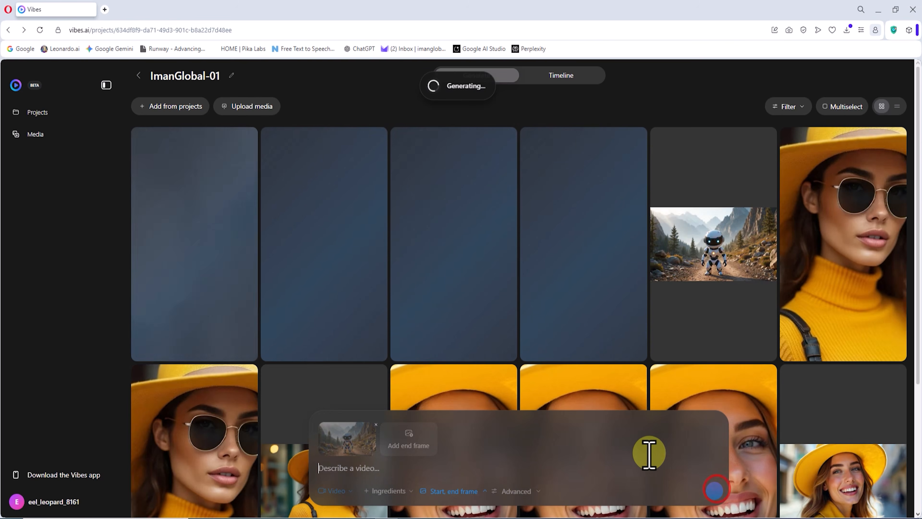
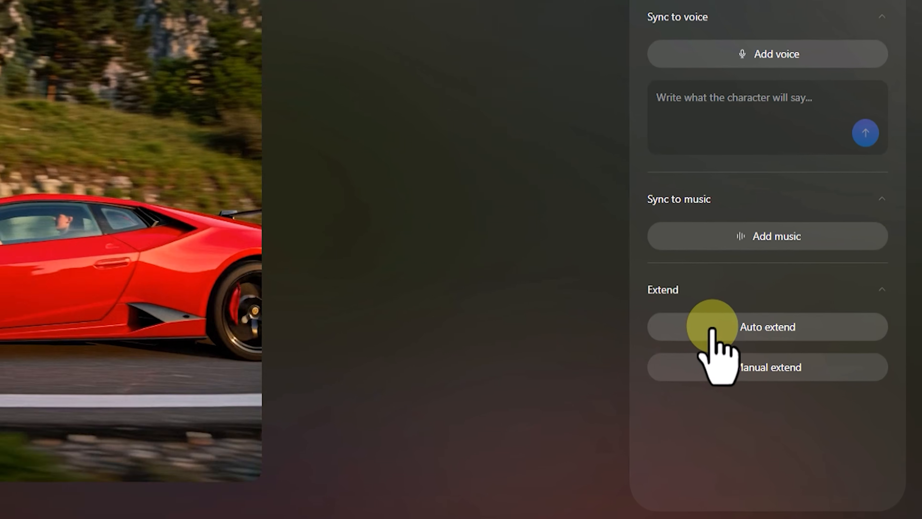
pyautogui.click(759, 377)
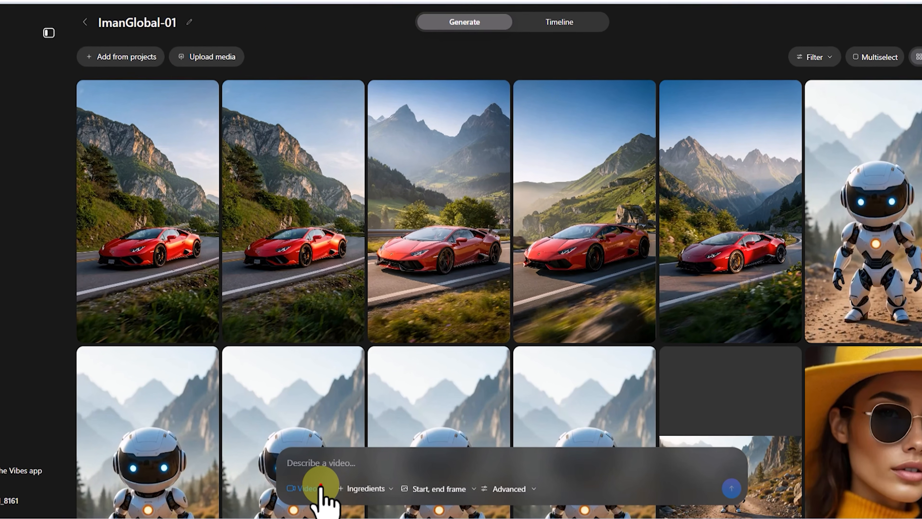
# In Video mode, enter the prompt for a slow cinematic orbital move around an elegant, wealthy woman in her early 30s with wavy golden-blonde hair
pyautogui.click(321, 488)
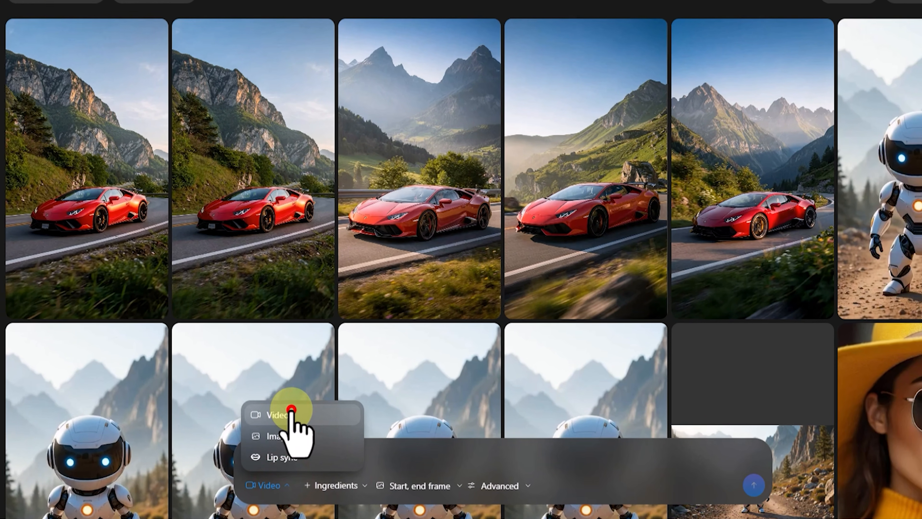
pyautogui.click(327, 422)
pyautogui.click(328, 453)
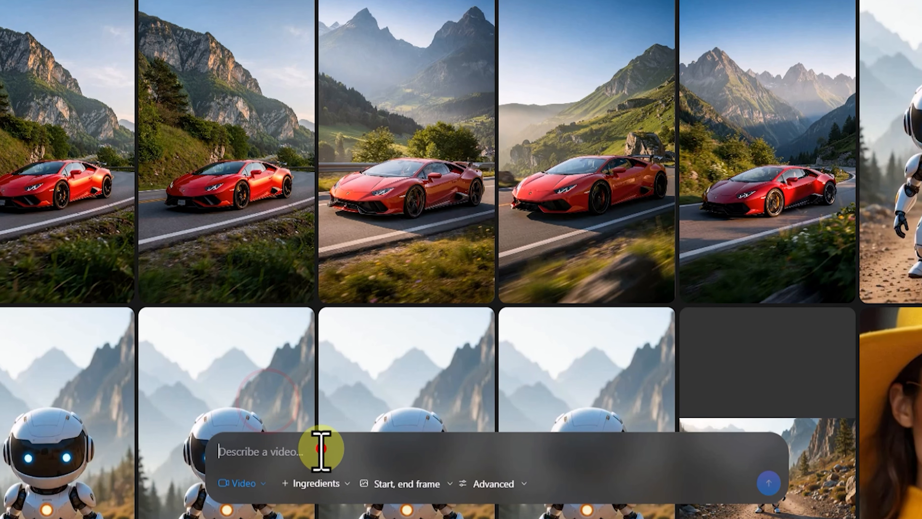
pyautogui.hotkey('ctrl', 'v')
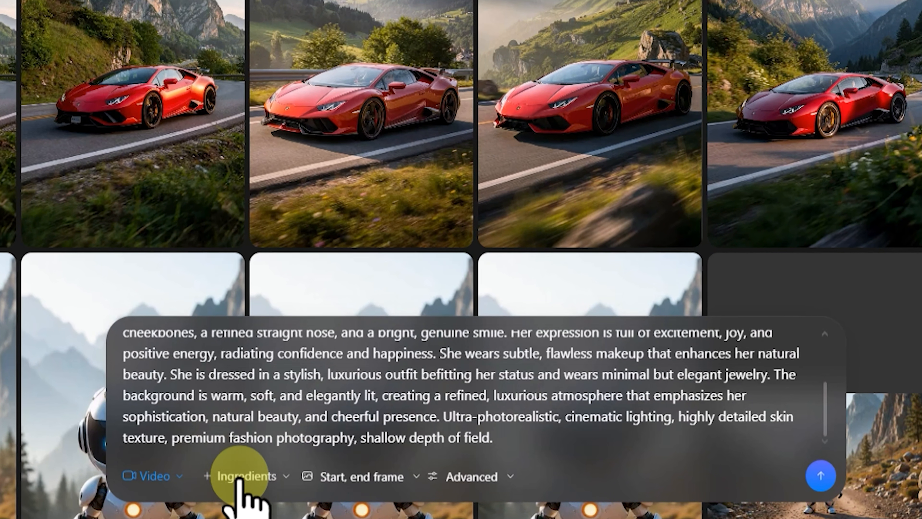
# Start adding a style ingredient to the portrait prompt and open the library of ready-made styles
pyautogui.click(240, 477)
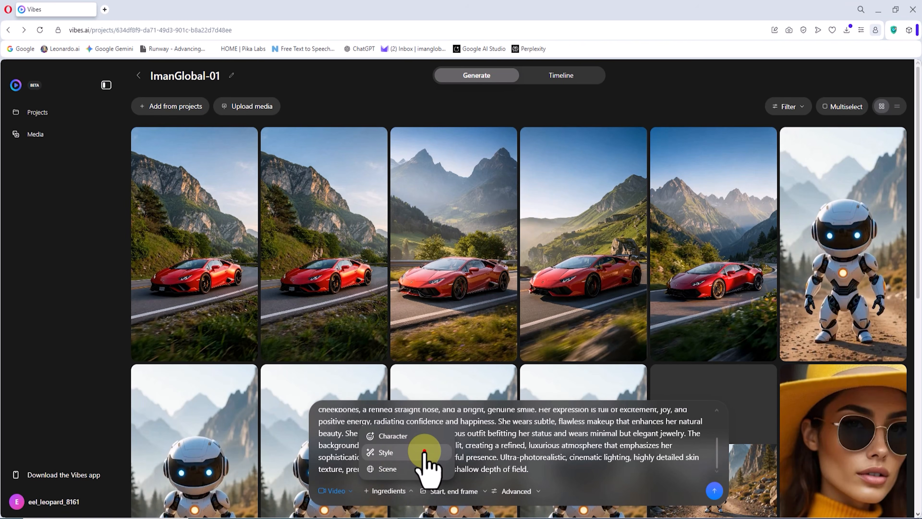
pyautogui.click(424, 451)
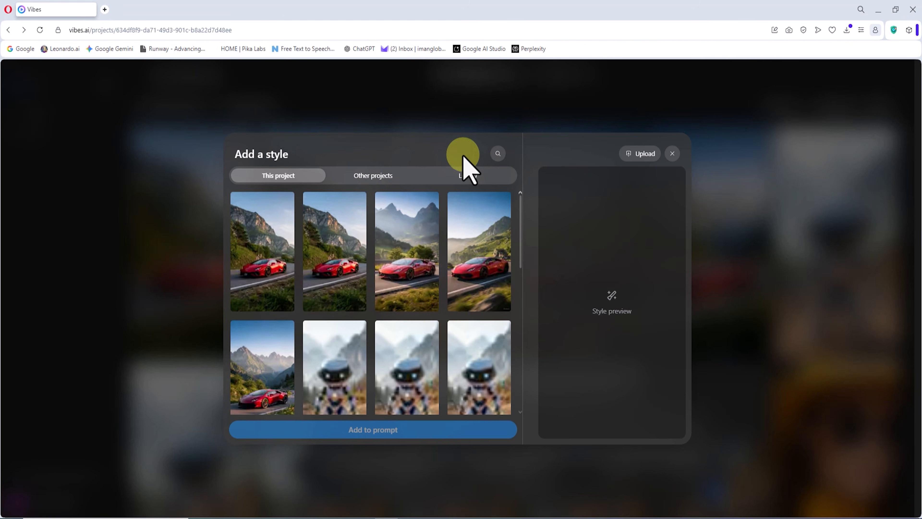
pyautogui.click(490, 176)
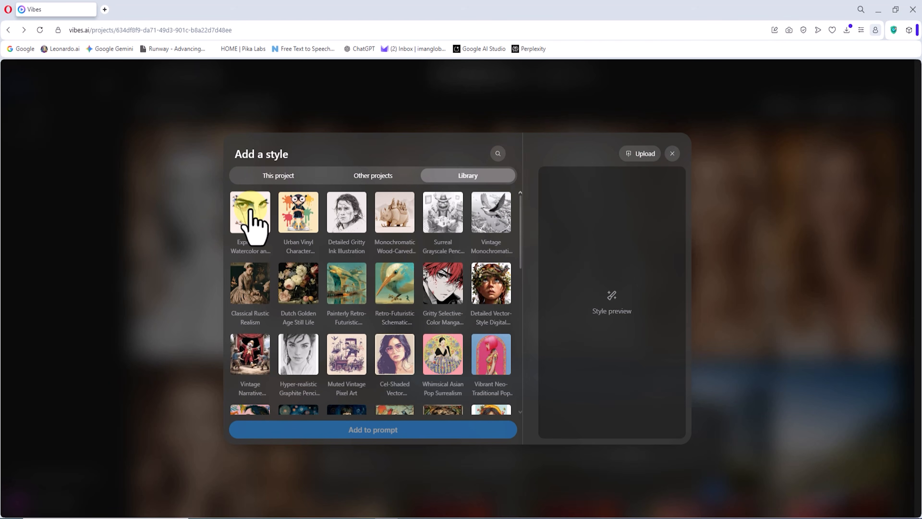
# Browse the style library and preview several styles, including Classical Rustic Realism, Vibrant Psychedelic Digital Relief and Cinematic Vintage Desert Americana
pyautogui.click(254, 207)
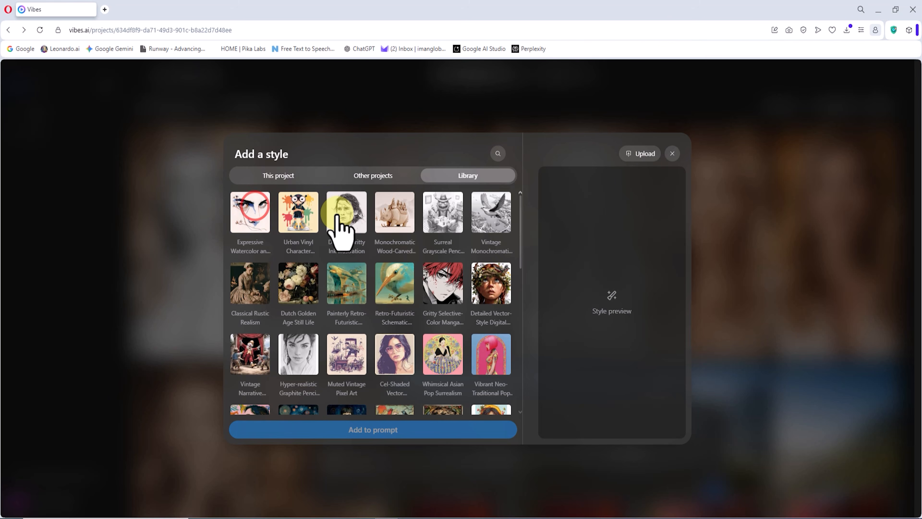
pyautogui.click(344, 215)
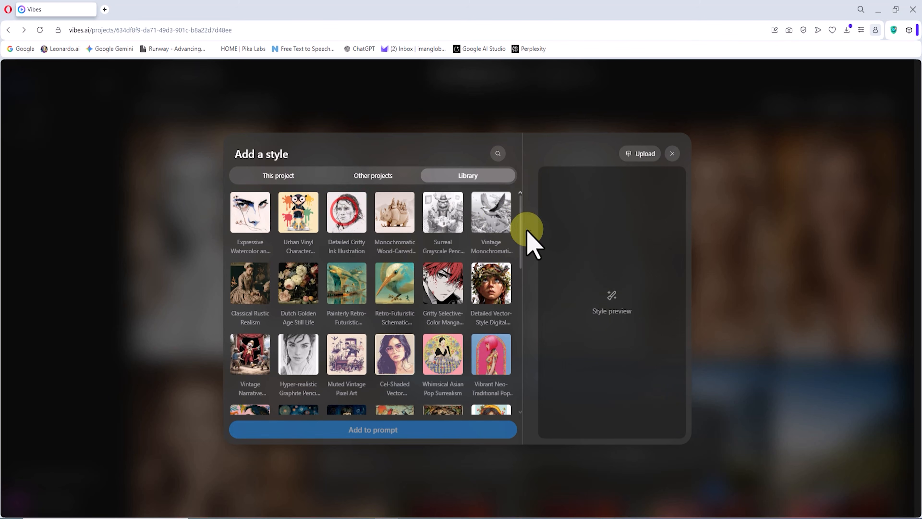
pyautogui.click(498, 215)
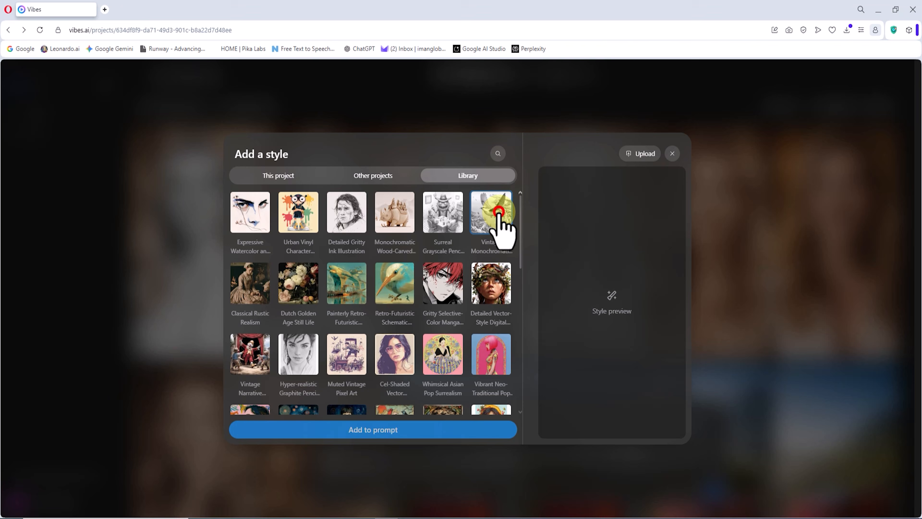
pyautogui.click(488, 285)
pyautogui.click(488, 287)
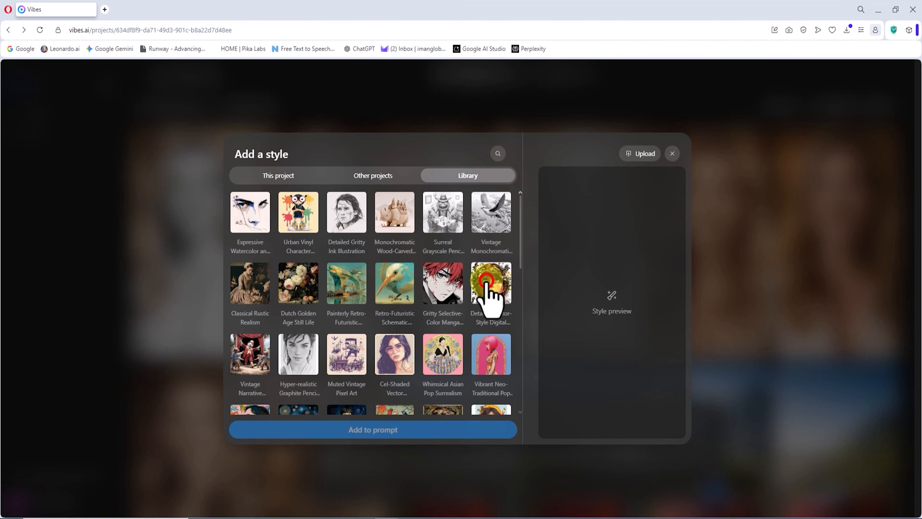
pyautogui.click(253, 282)
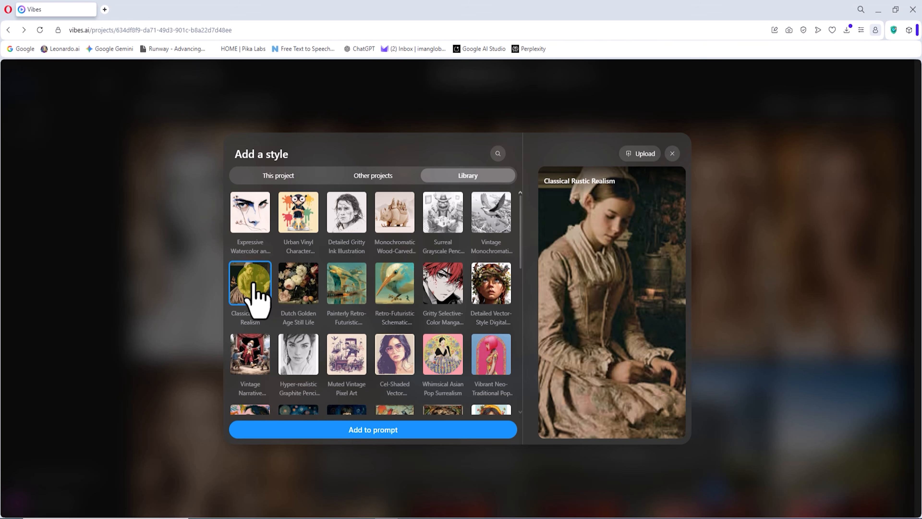
pyautogui.click(251, 292)
pyautogui.click(388, 349)
pyautogui.click(388, 349)
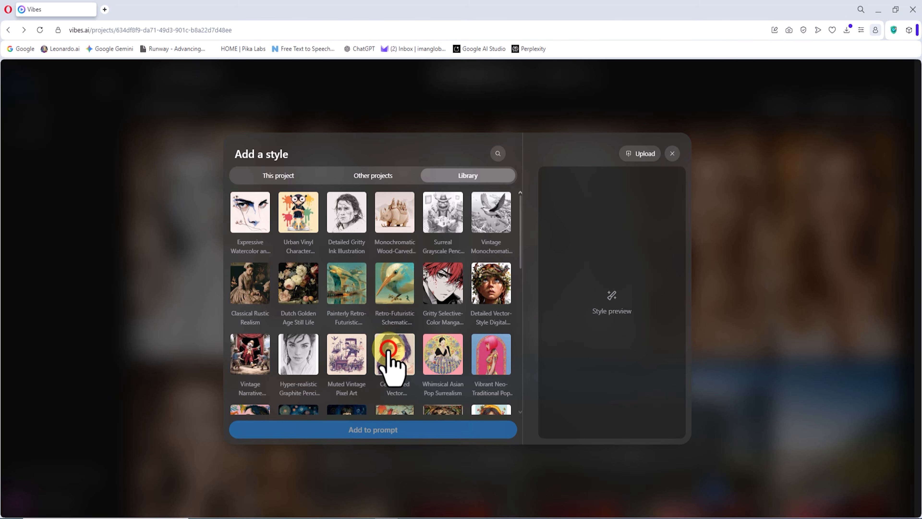
pyautogui.scroll(-5, 404, 349)
pyautogui.click(352, 332)
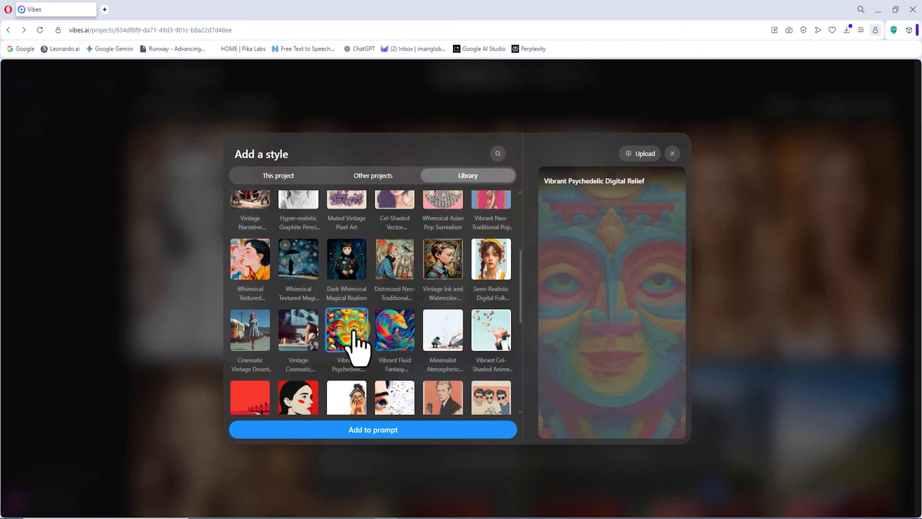
pyautogui.click(351, 336)
pyautogui.click(242, 340)
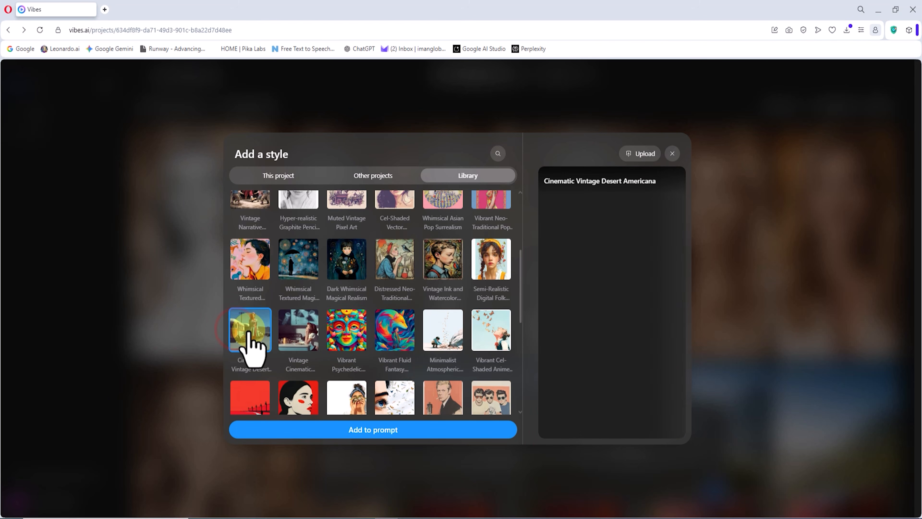
pyautogui.click(251, 342)
pyautogui.scroll(-5, 259, 298)
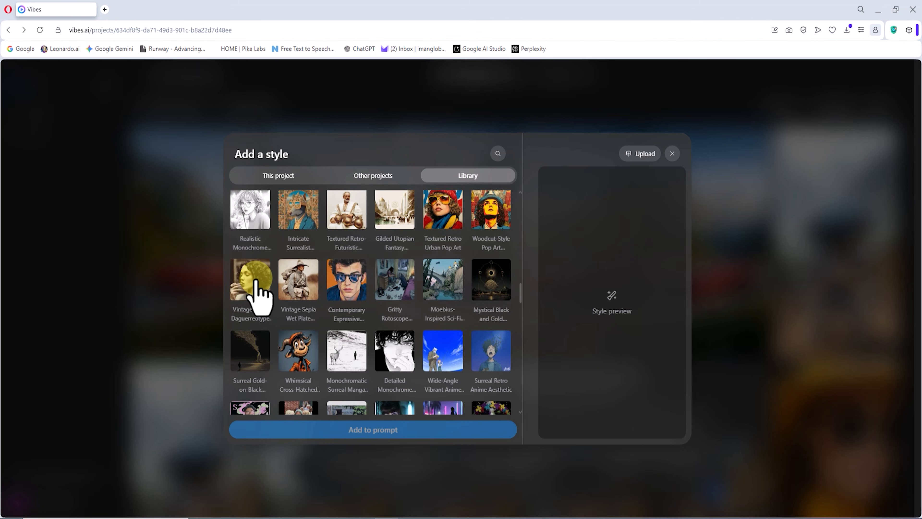
# Generate the portrait videos with the Vintage Sepia Daguerreotype Portrait style added to the prompt and play the results
pyautogui.click(256, 279)
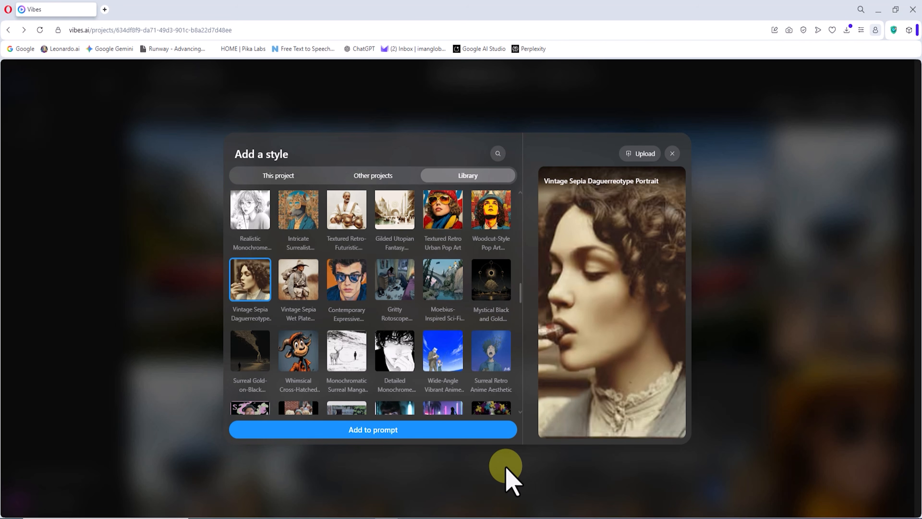
pyautogui.click(476, 430)
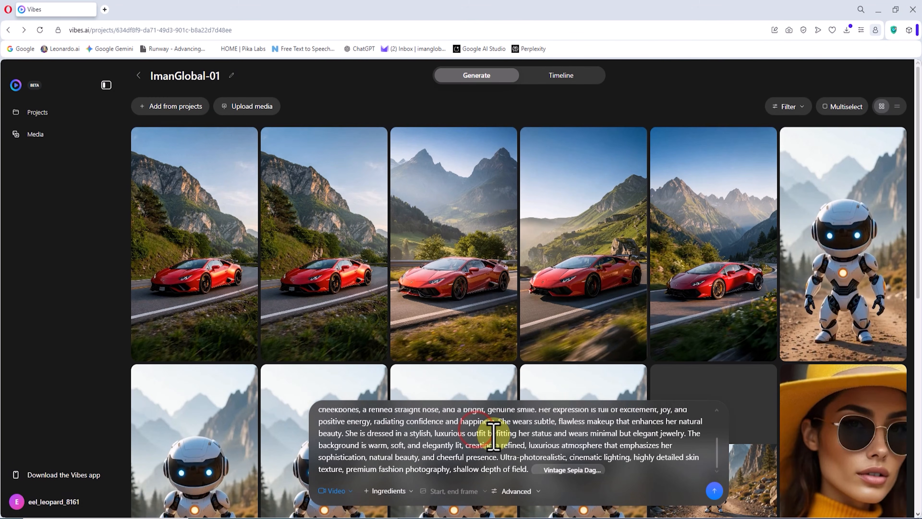
pyautogui.click(535, 492)
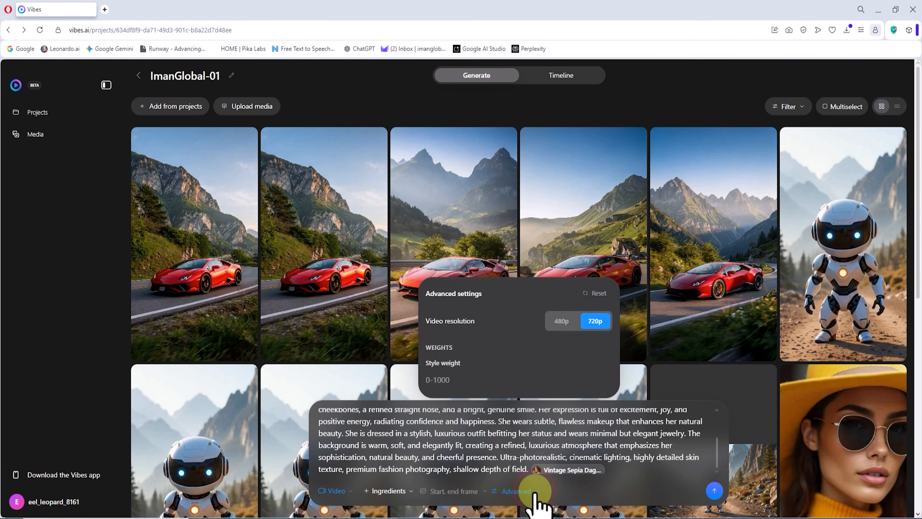
pyautogui.click(533, 491)
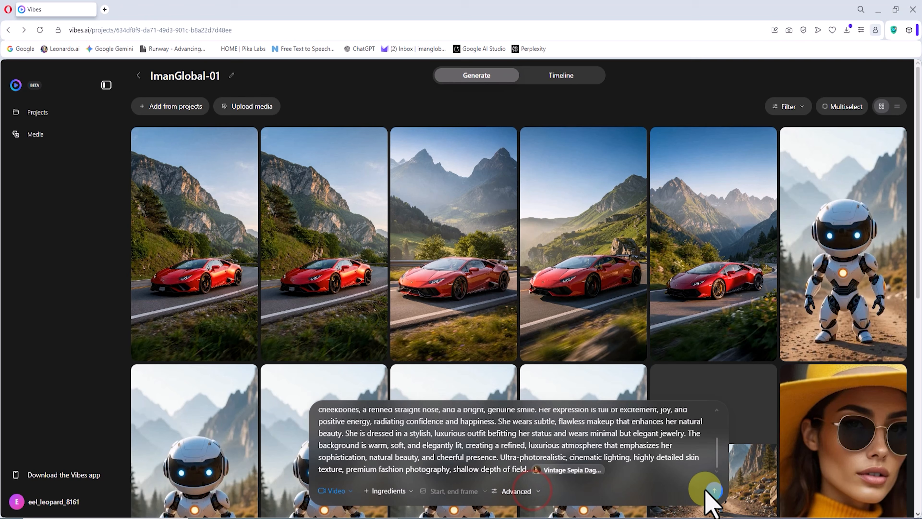
pyautogui.click(714, 491)
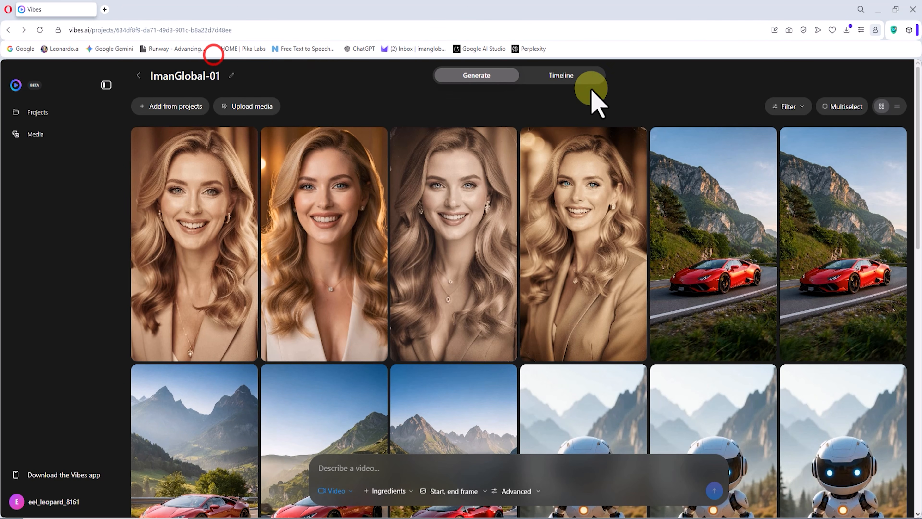
pyautogui.click(459, 237)
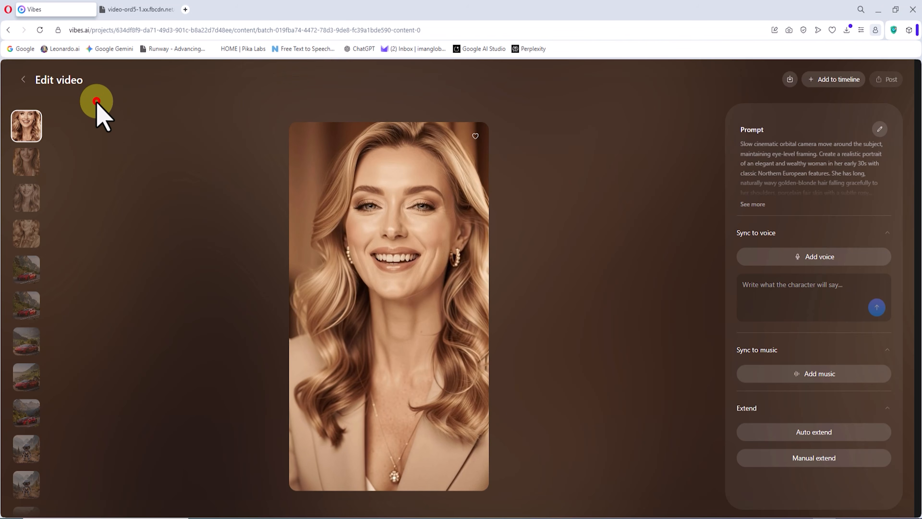
pyautogui.click(97, 101)
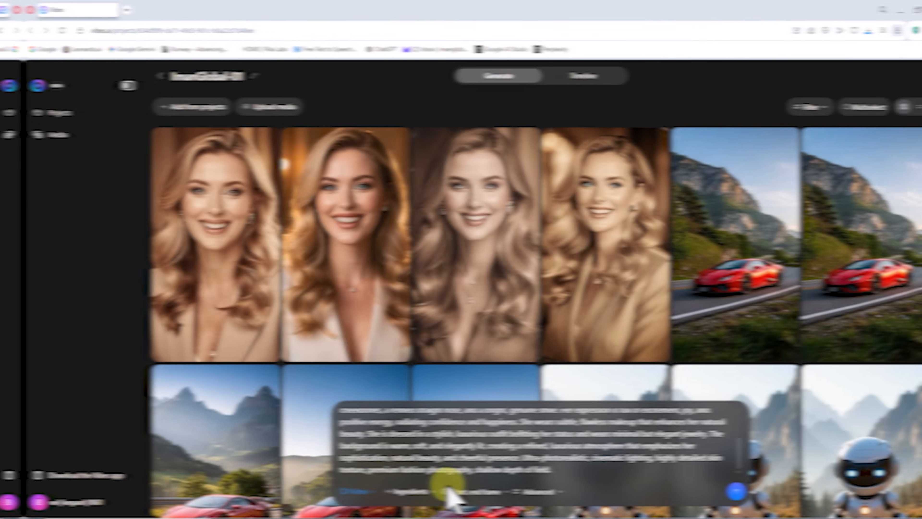
# Generate the same portrait prompt with the Detailed Monochrome Pen and Ink library style and play one of the resulting videos
pyautogui.click(389, 490)
pyautogui.click(413, 453)
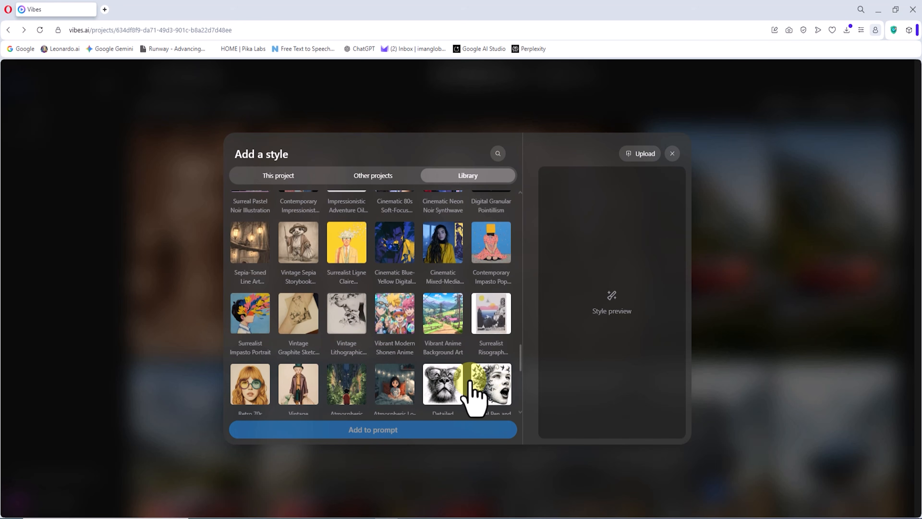
pyautogui.click(461, 379)
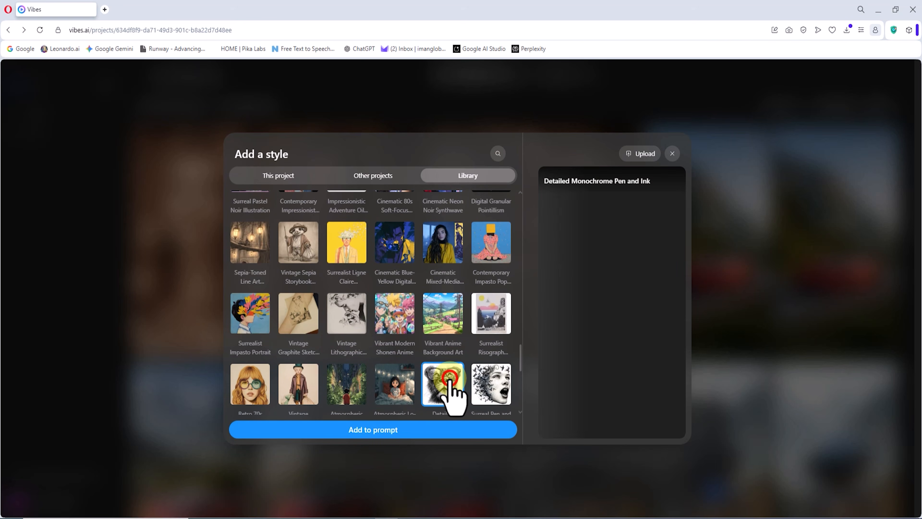
pyautogui.click(427, 429)
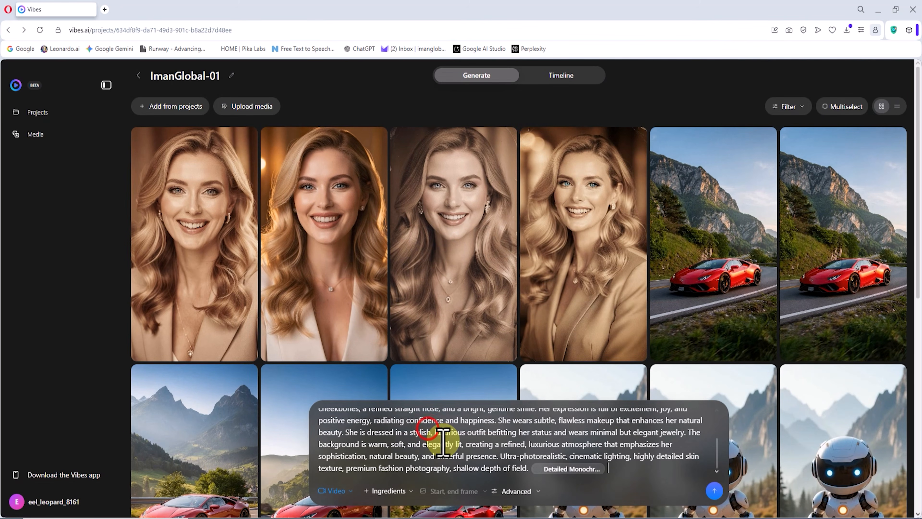
pyautogui.click(713, 491)
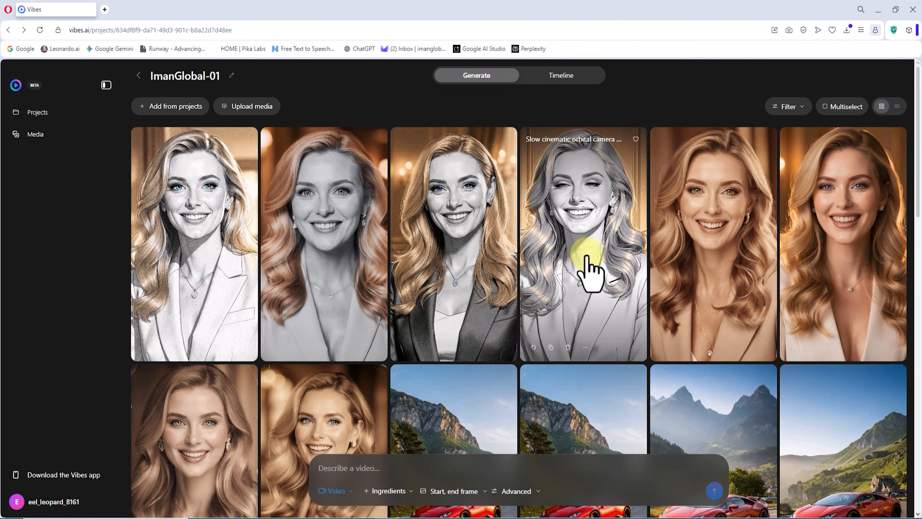
pyautogui.click(586, 261)
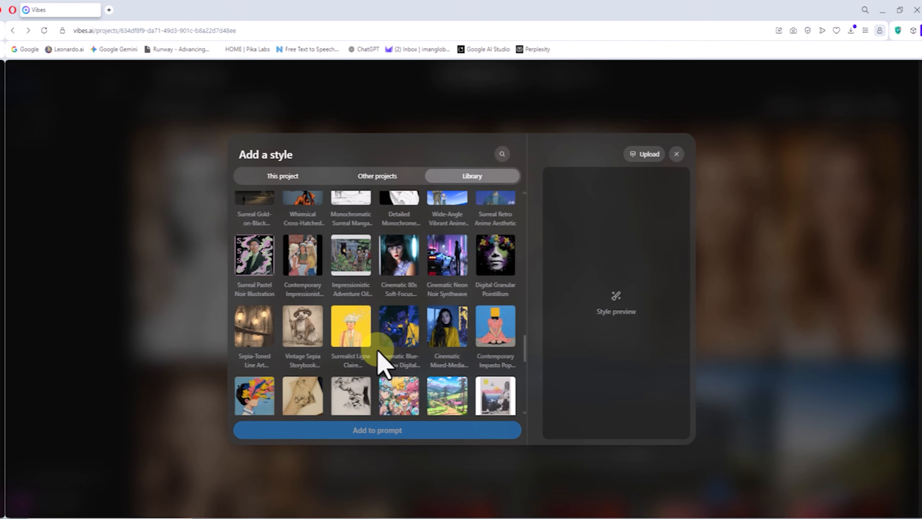
# Generate the portrait prompt with the Wide-Angle Vibrant Anime Style, play the fourth resulting video and return to the project
pyautogui.scroll(4, 377, 351)
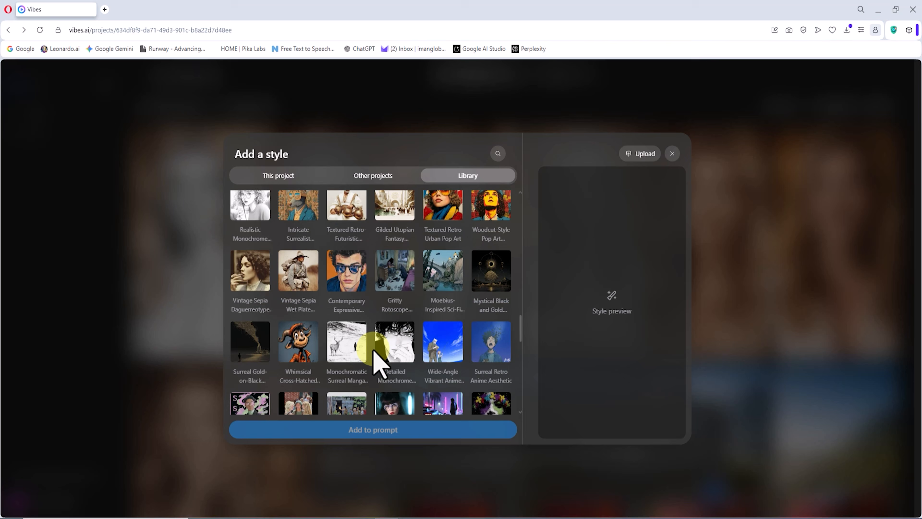
pyautogui.click(435, 345)
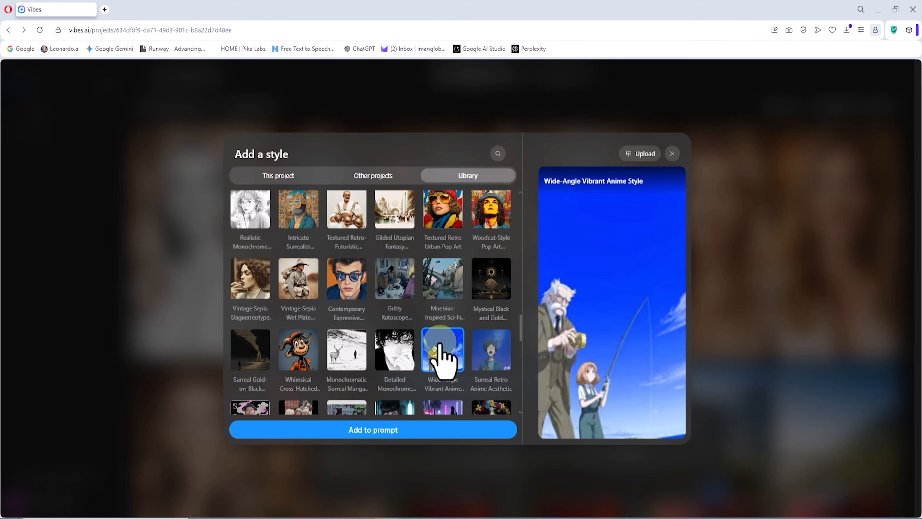
pyautogui.click(463, 429)
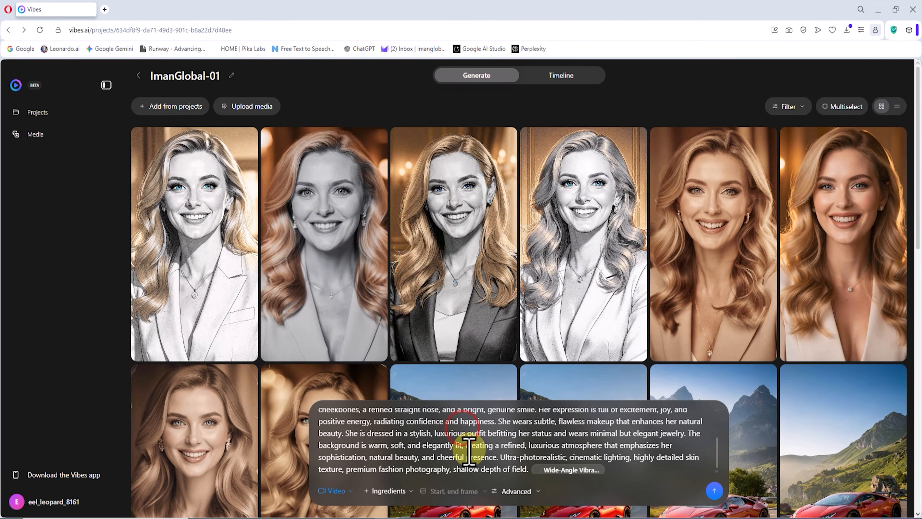
pyautogui.click(716, 490)
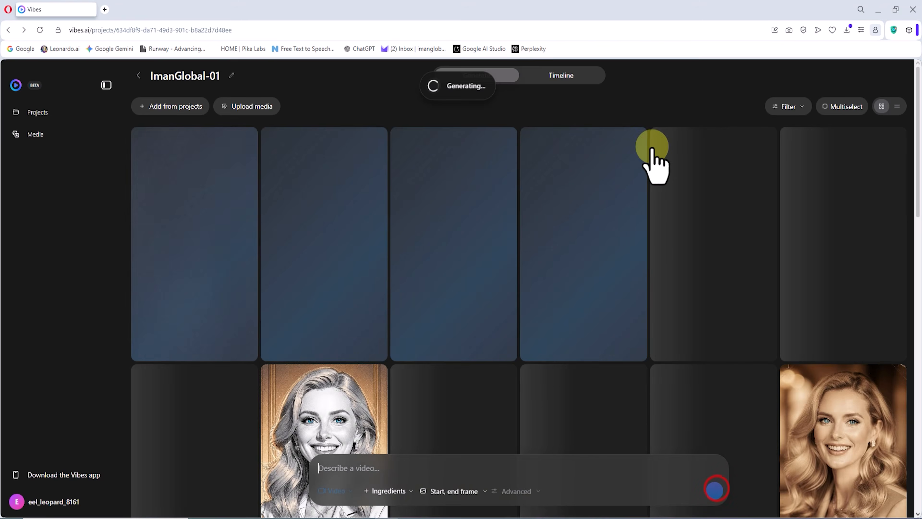
pyautogui.moveTo(590, 254)
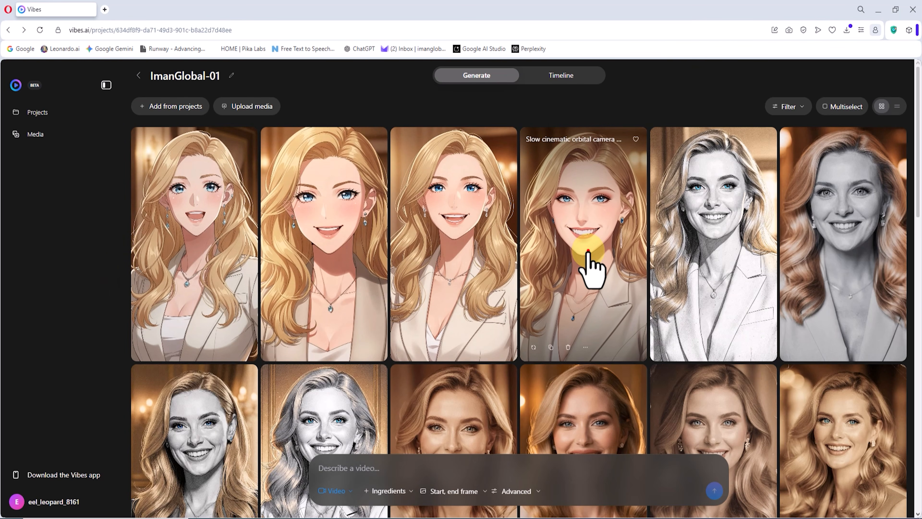
pyautogui.click(591, 232)
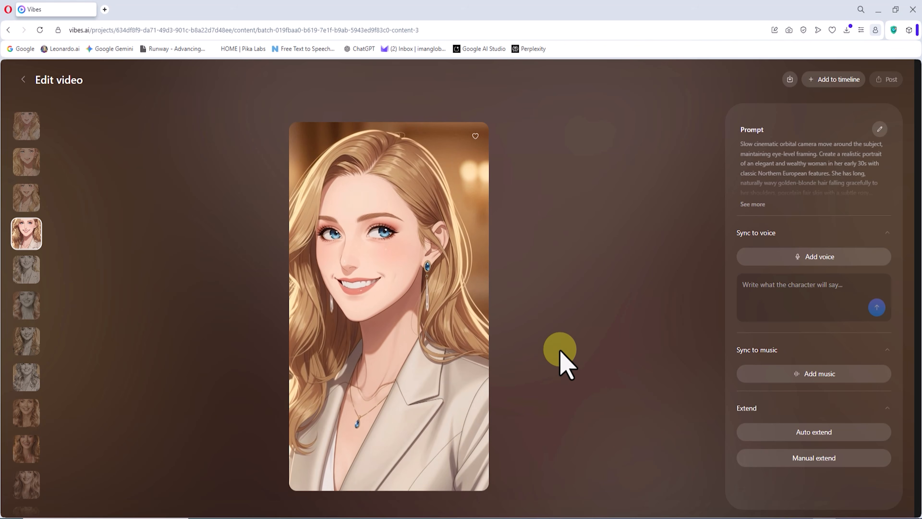
pyautogui.click(207, 76)
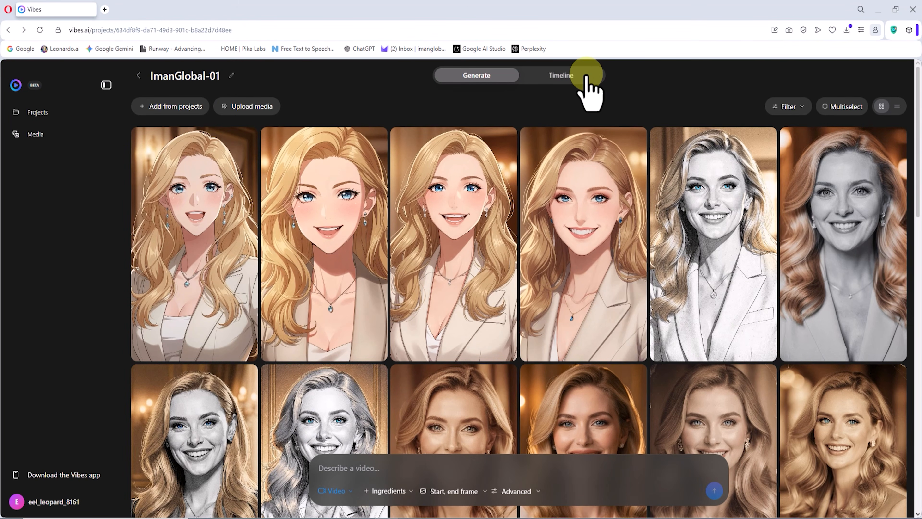
# Find the white robot video in the project gallery and open it in a new browser tab
pyautogui.scroll(-5, 705, 204)
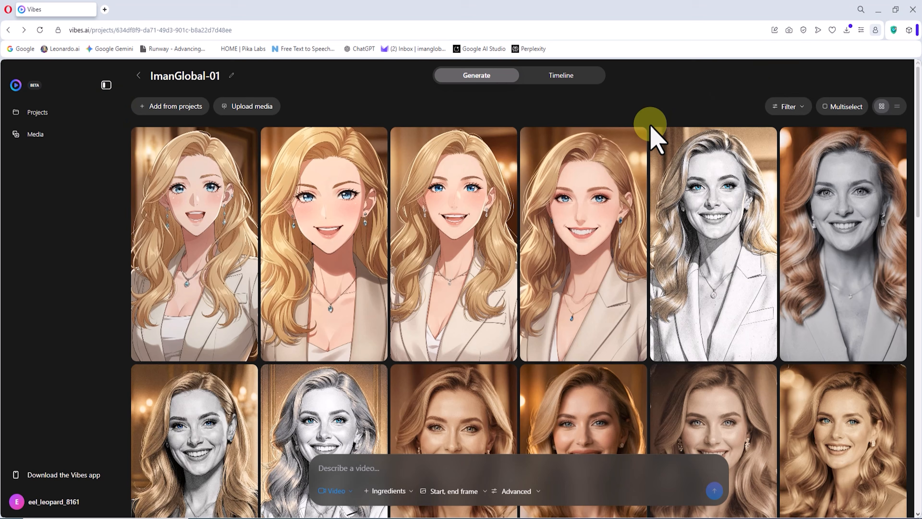
pyautogui.scroll(-15, 680, 161)
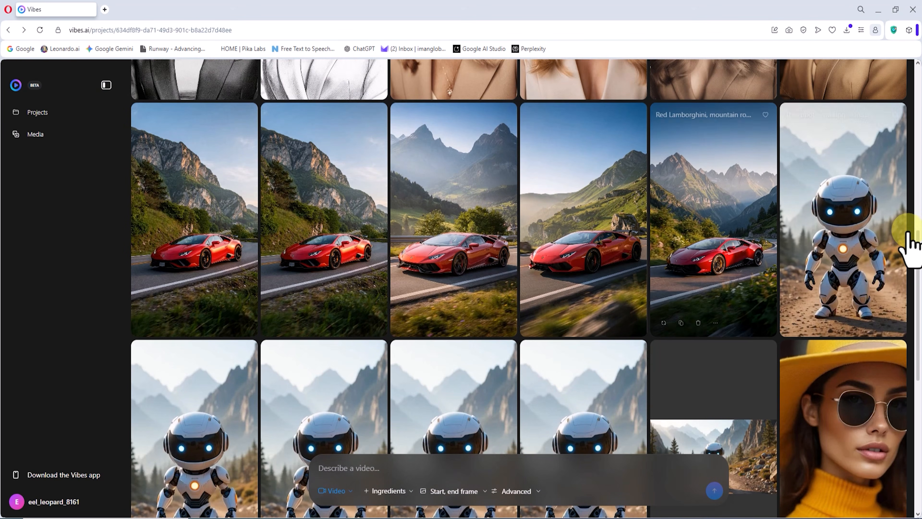
pyautogui.rightClick(816, 162)
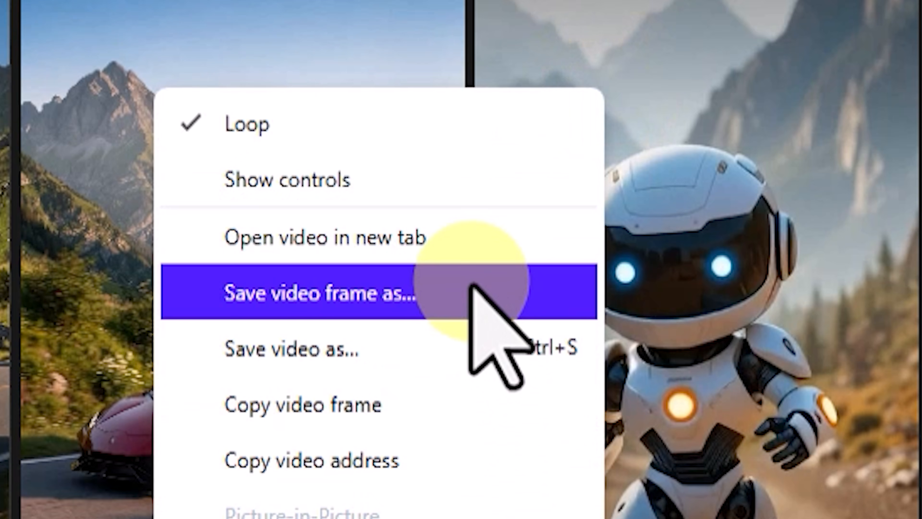
pyautogui.click(523, 235)
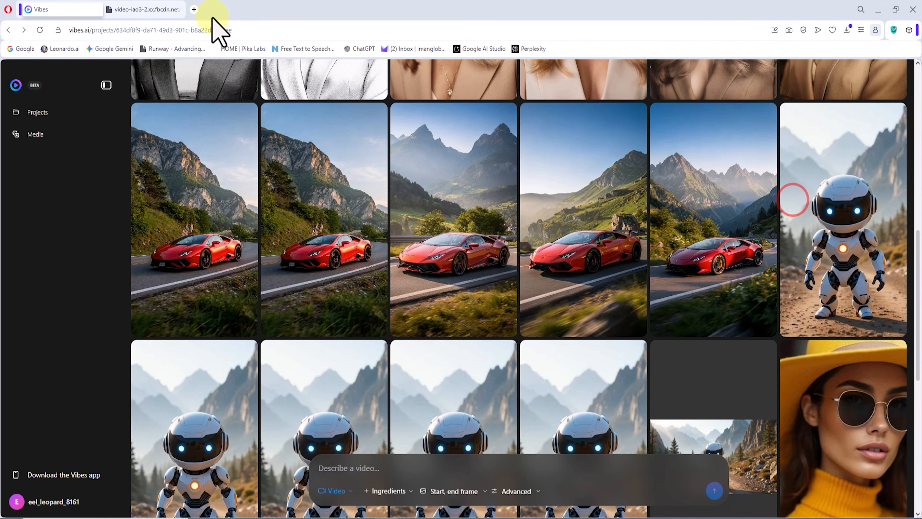
# Show the download option for the robot video in its own tab and return to the Vibes project
pyautogui.click(146, 10)
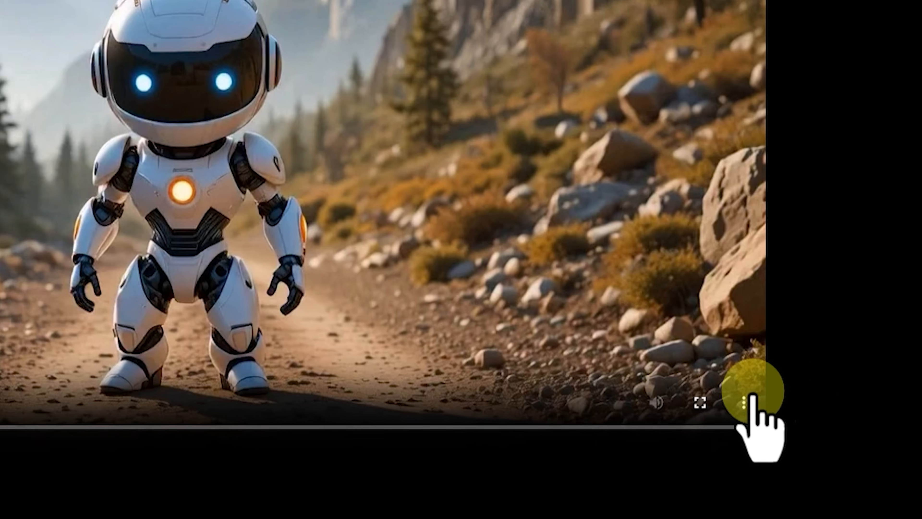
pyautogui.click(757, 444)
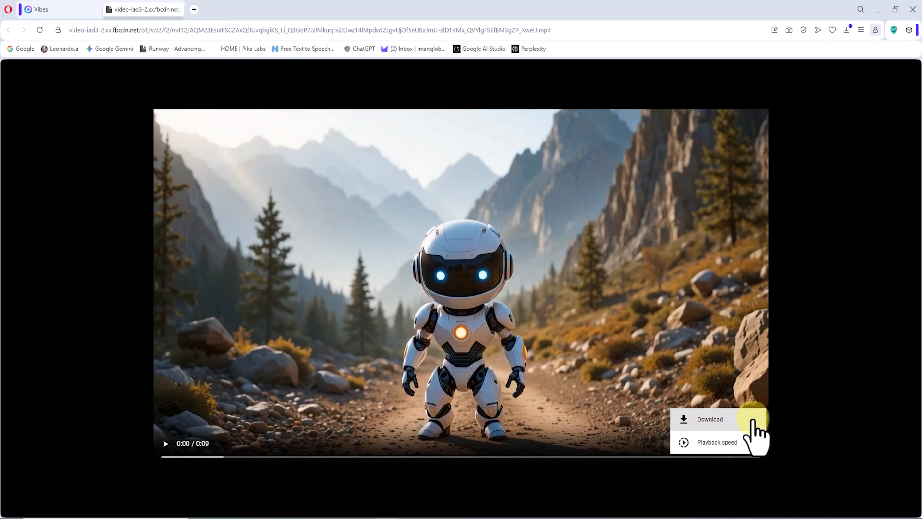
pyautogui.click(66, 10)
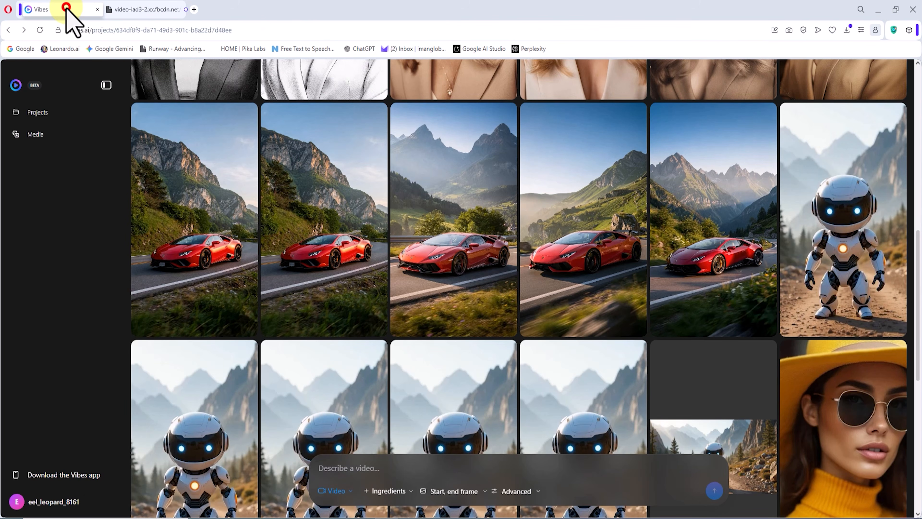
# Inspect the page element of the yellow-hat woman's video in the browser's developer tools
pyautogui.scroll(10, 689, 359)
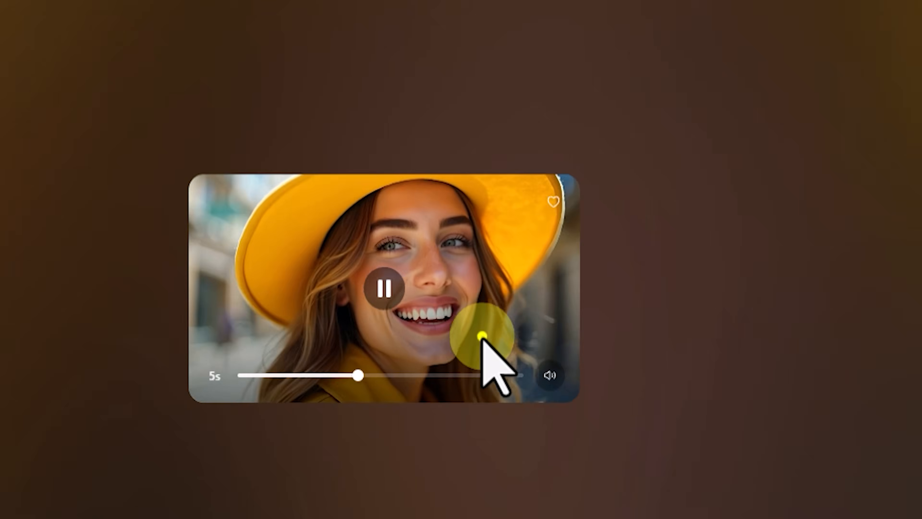
pyautogui.rightClick(439, 331)
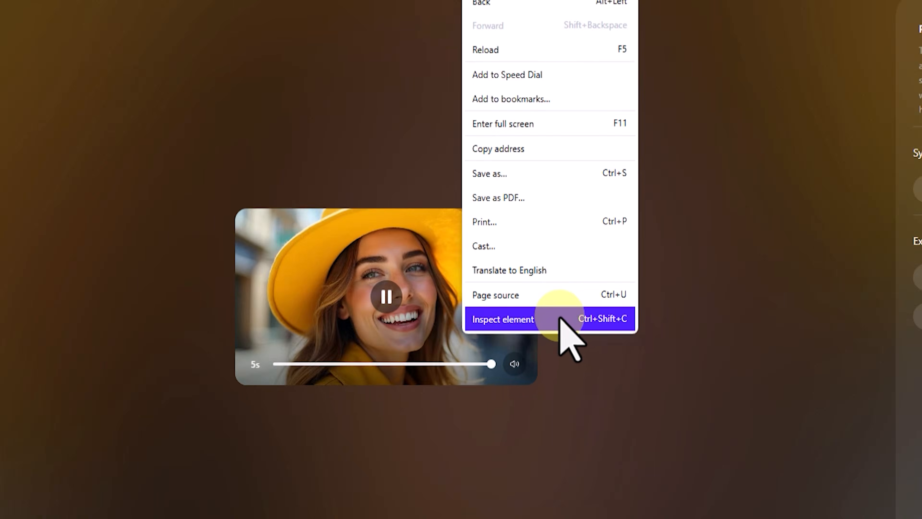
pyautogui.click(560, 319)
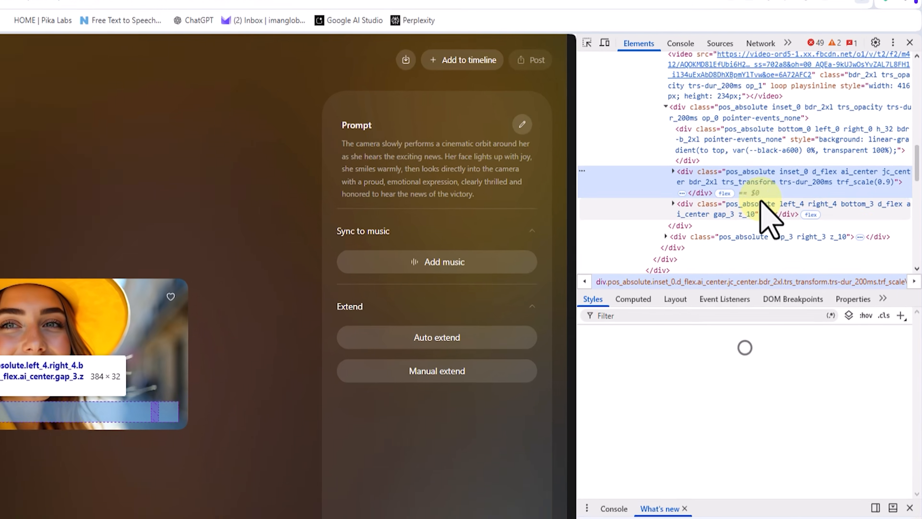
# Locate the source link in the video element's code and open that MP4 in a new tab
pyautogui.scroll(3, 773, 211)
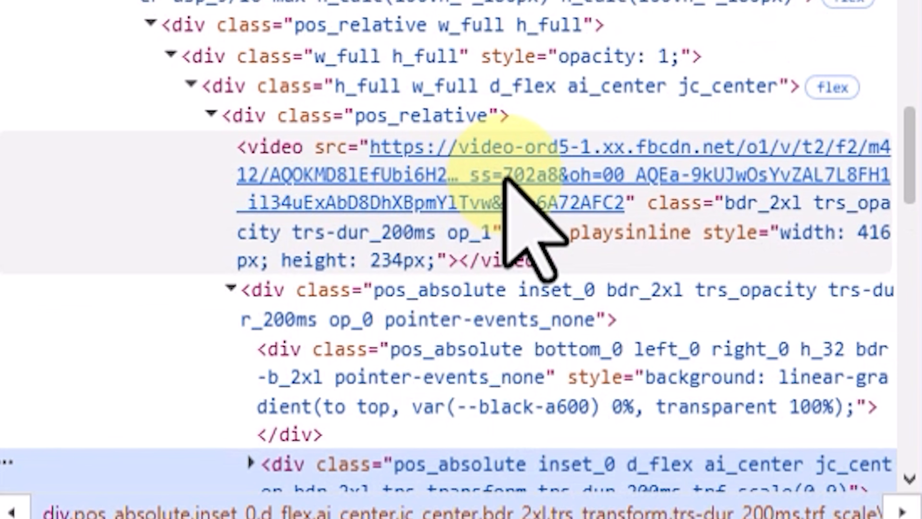
pyautogui.rightClick(501, 174)
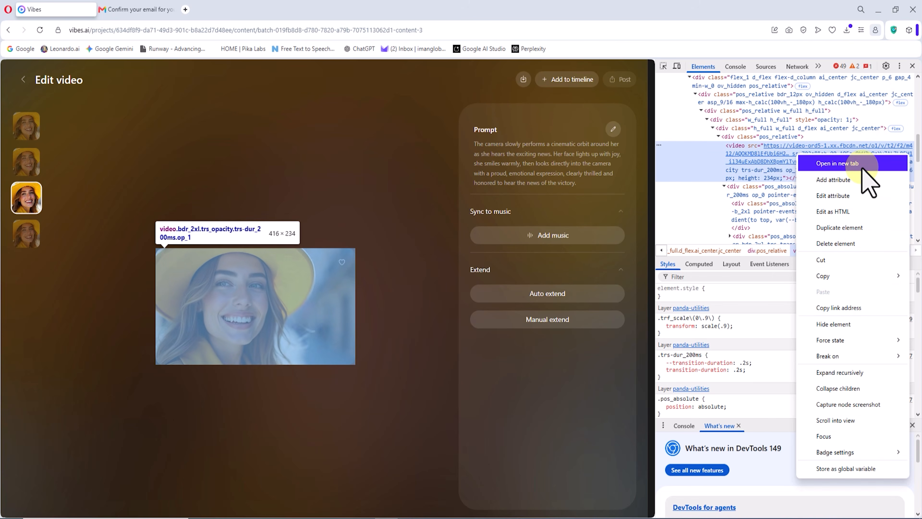
pyautogui.click(863, 168)
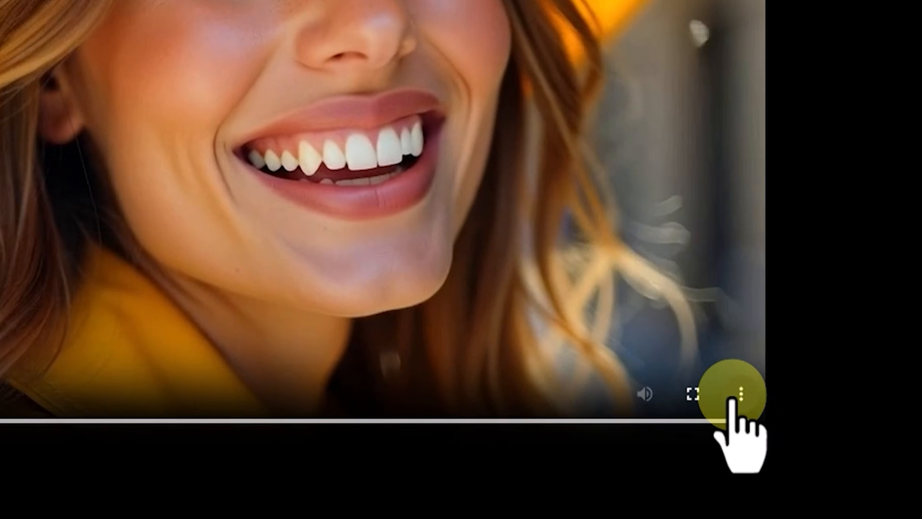
pyautogui.click(735, 398)
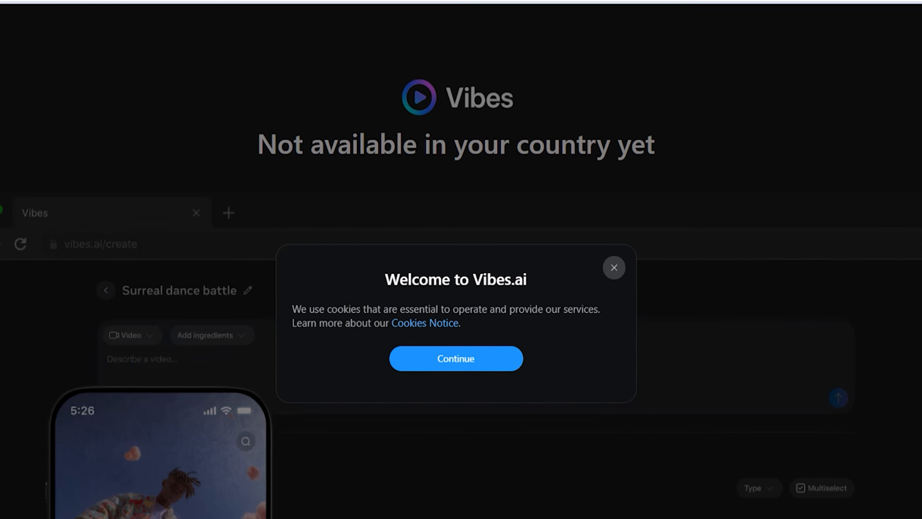
# Dismiss the cookie notice on the Vibes.ai landing page and examine the availability message by highlighting its text
pyautogui.click(473, 356)
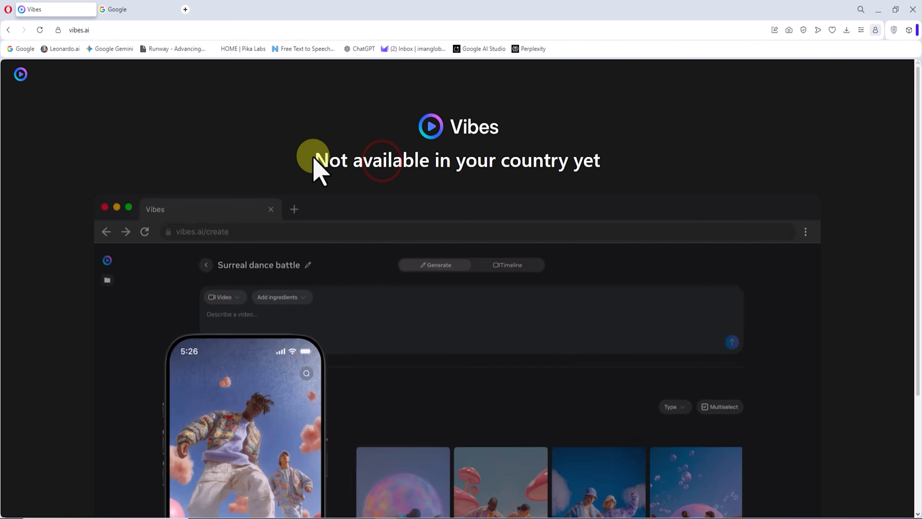
pyautogui.moveTo(225, 134); pyautogui.dragTo(635, 170)
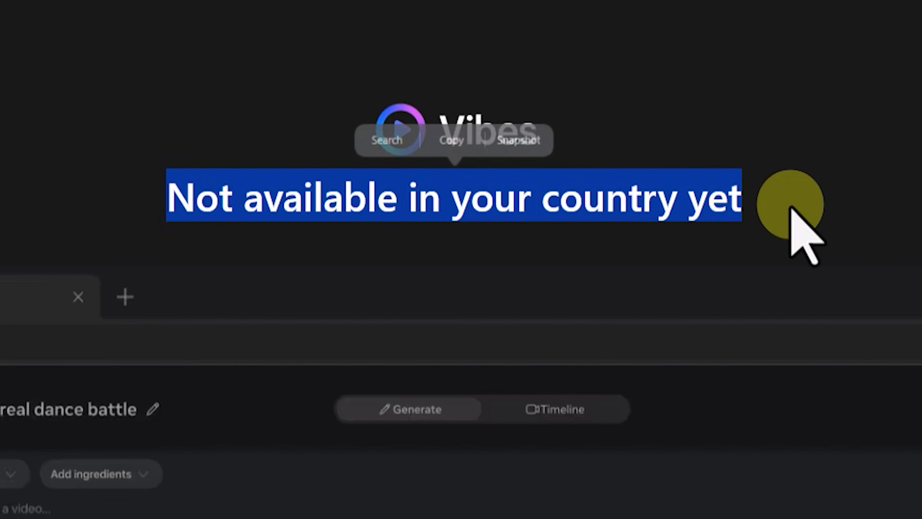
pyautogui.click(653, 170)
pyautogui.moveTo(762, 218); pyautogui.dragTo(161, 229)
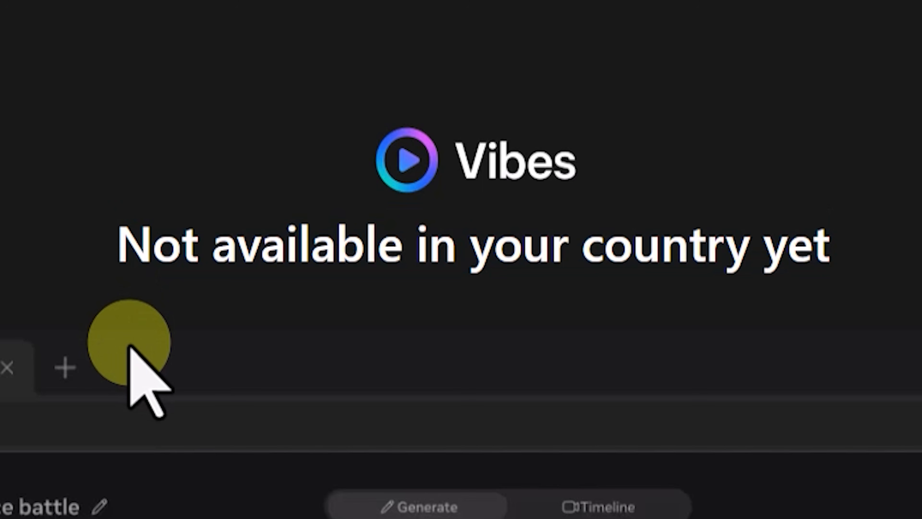
pyautogui.moveTo(824, 246); pyautogui.dragTo(686, 257)
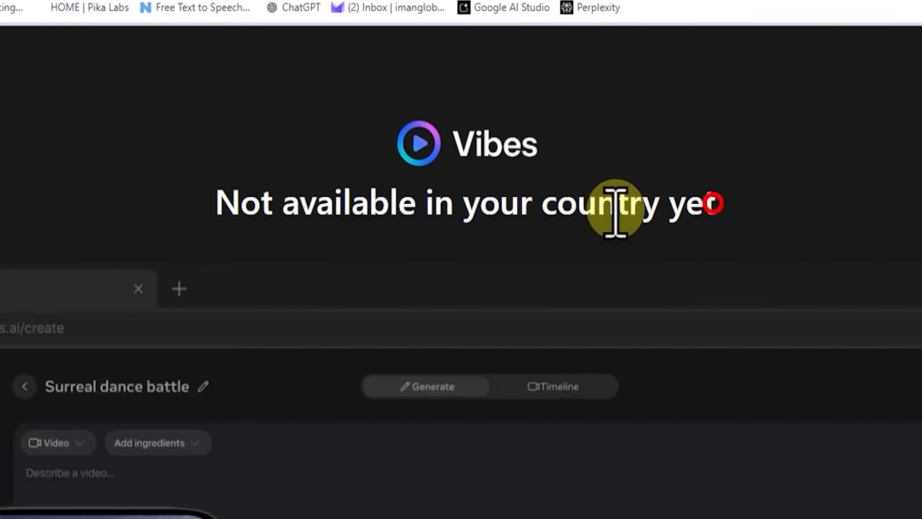
pyautogui.moveTo(615, 213); pyautogui.dragTo(309, 211)
pyautogui.click(629, 214)
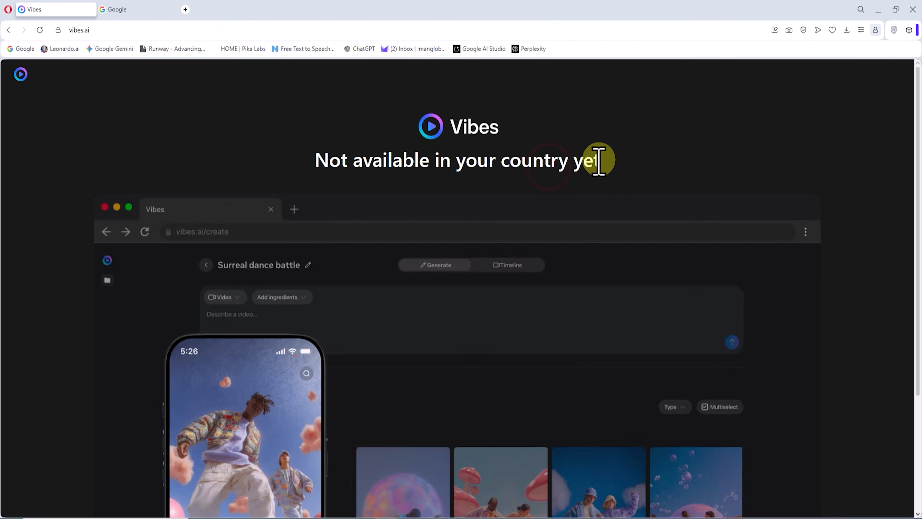